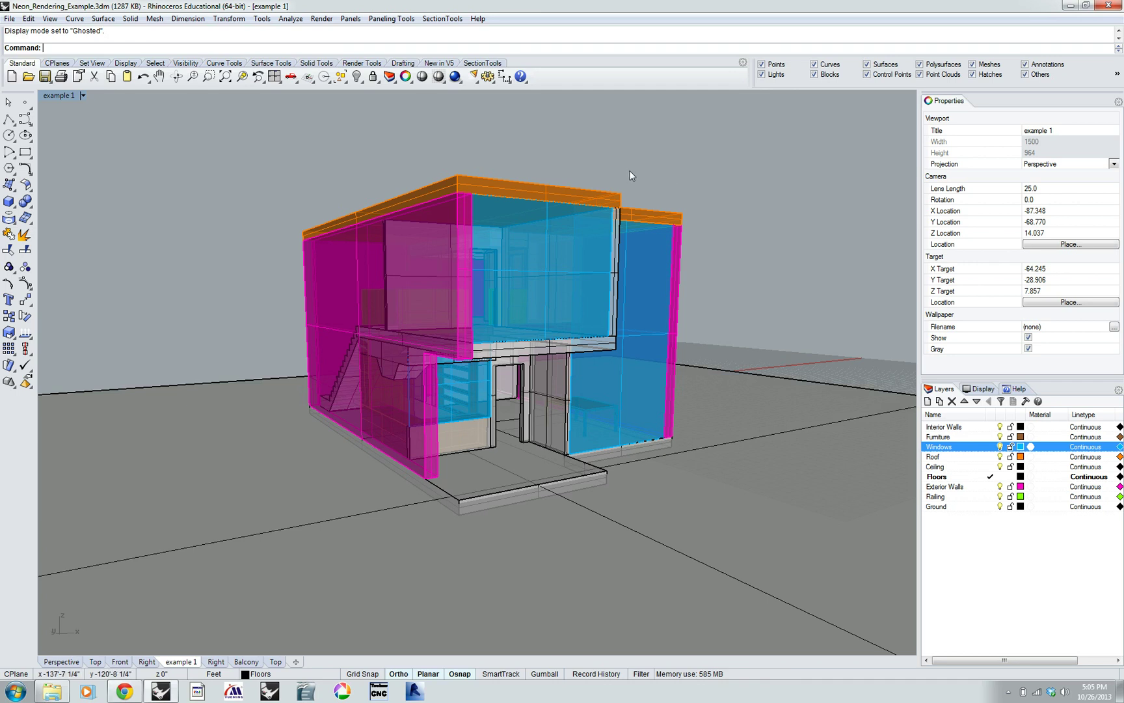
Set the example 1 viewport to Rendered display mode from the popup toolbar
middle_click(696, 204)
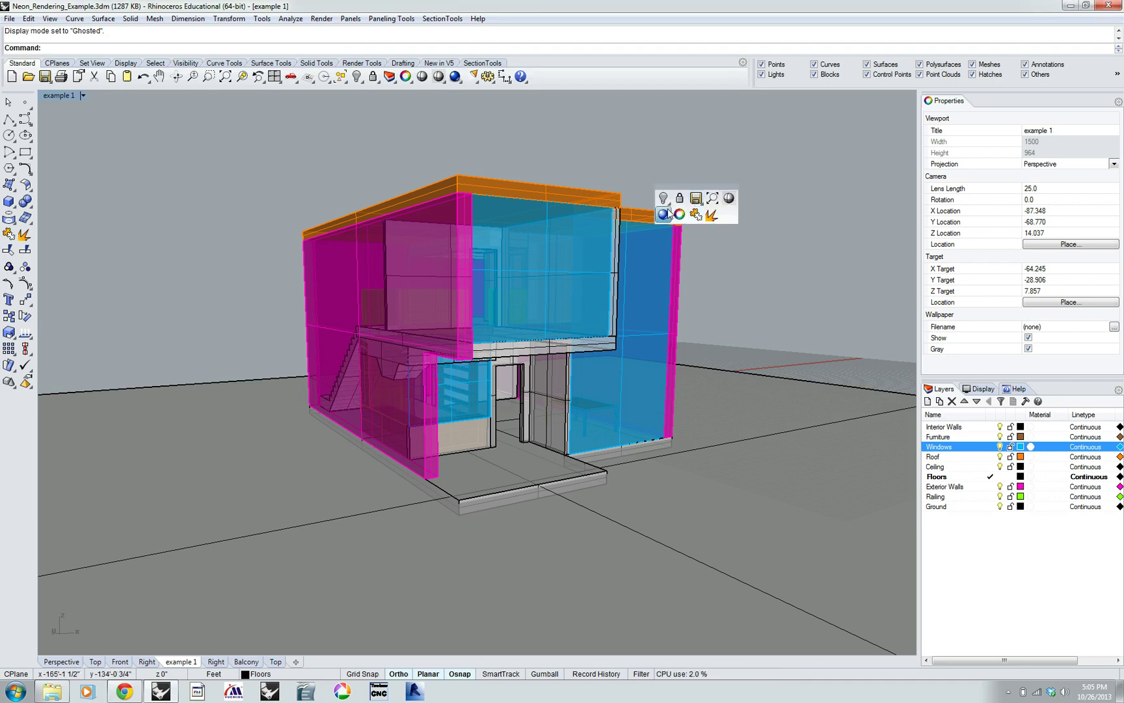
left_click(669, 212)
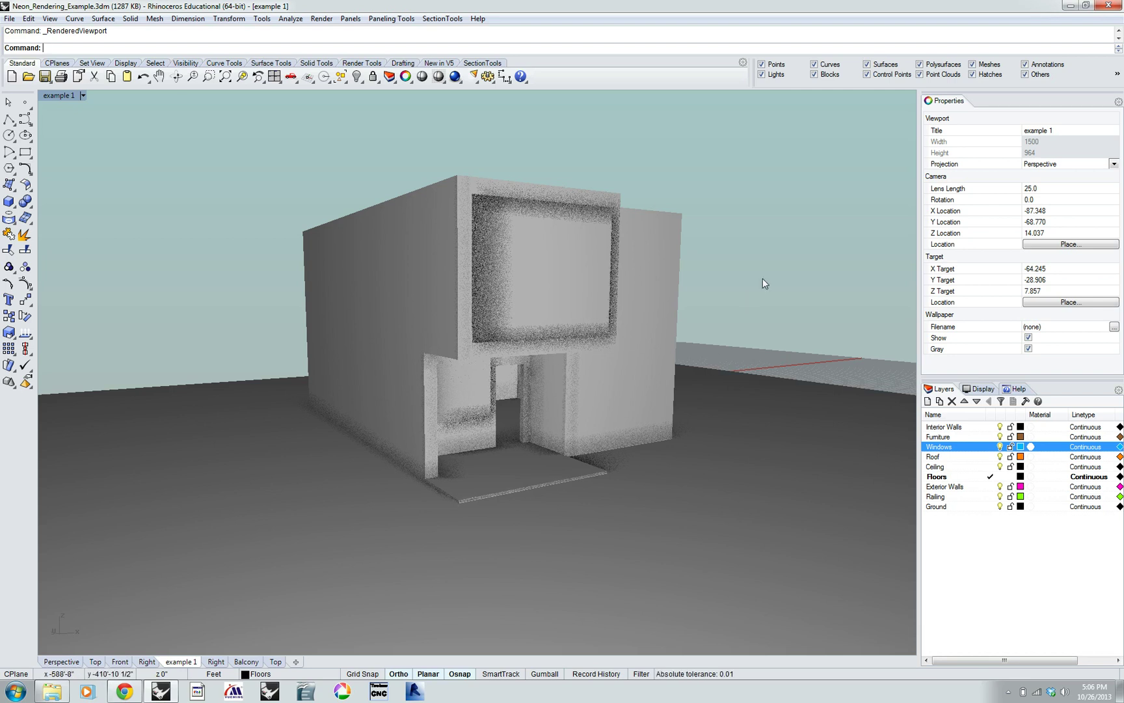
Set the example 1 viewport to Shaded display mode to show coloured layer surfaces
middle_click(754, 240)
left_click(770, 228)
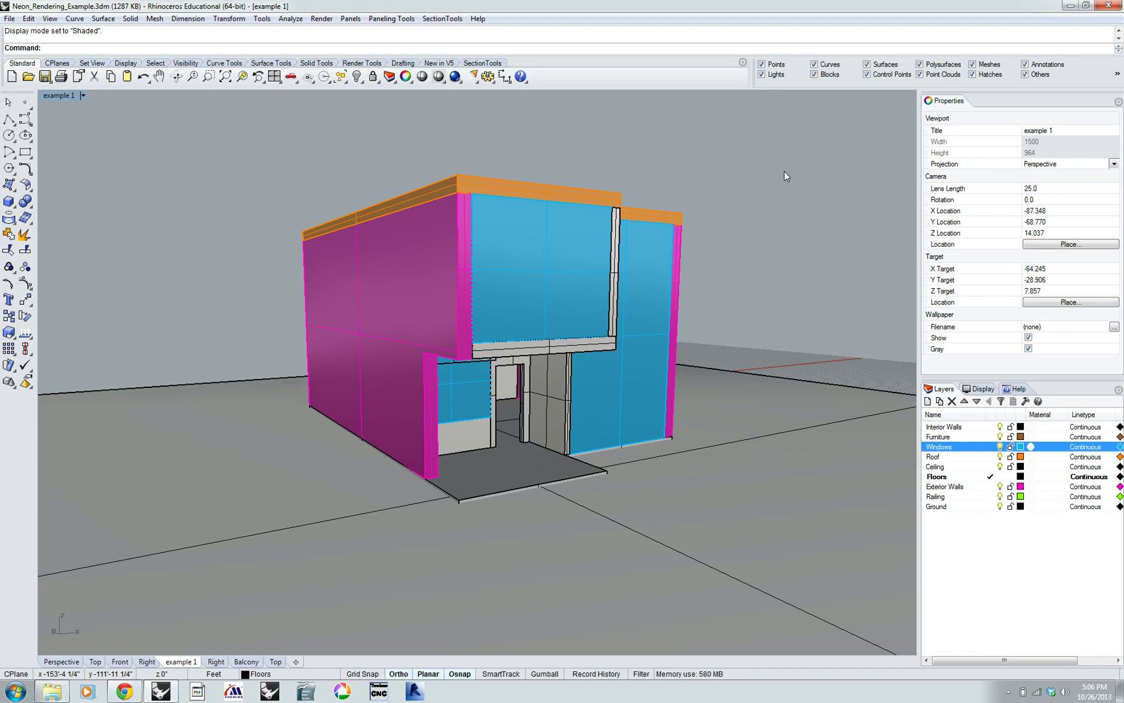
Orbit above the roof and set the viewport to Raytraced with Neon display
right_click_drag(785, 166, 683, 202)
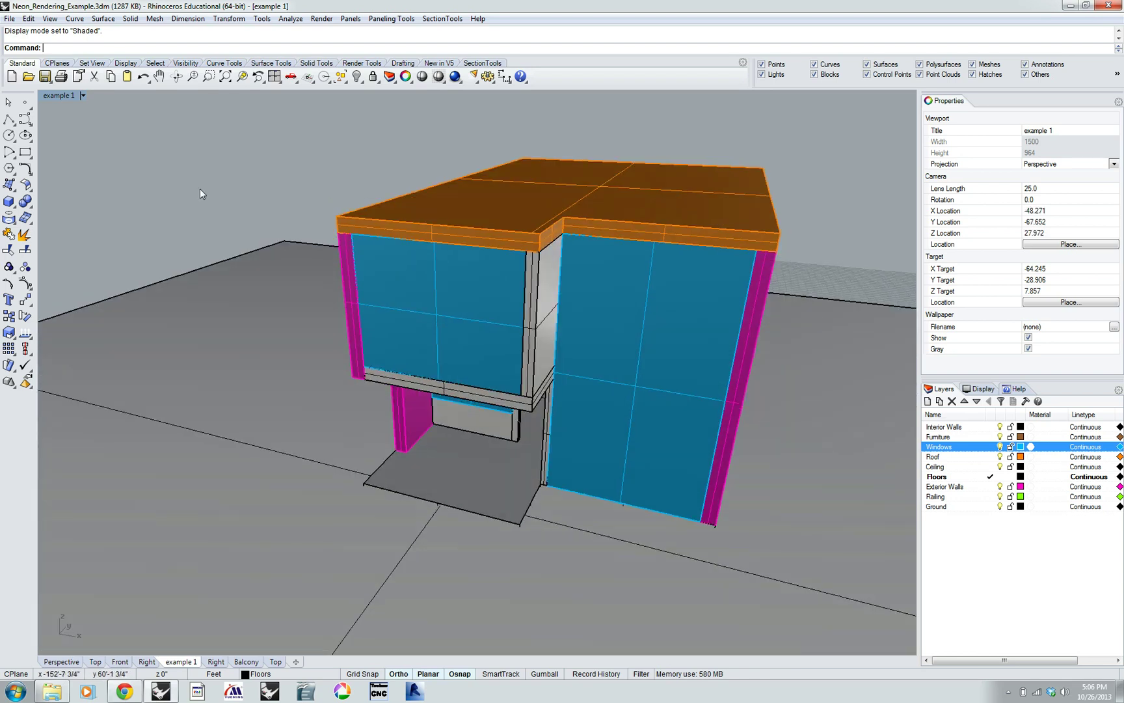
left_click(82, 95)
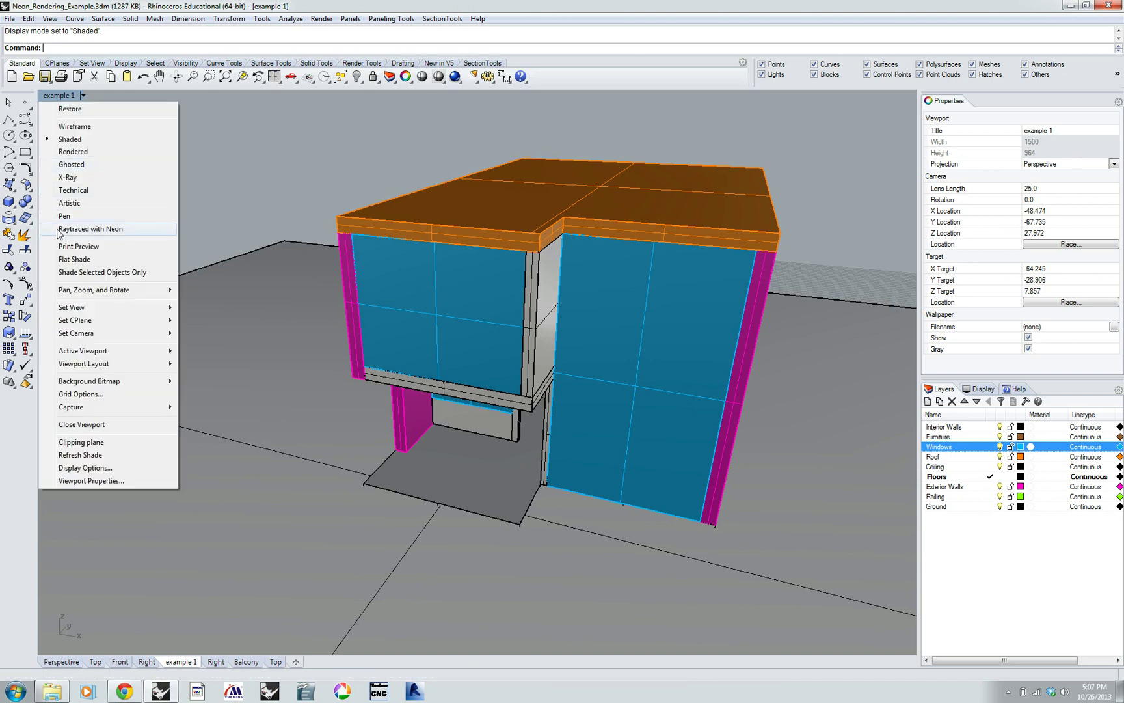
left_click(112, 233)
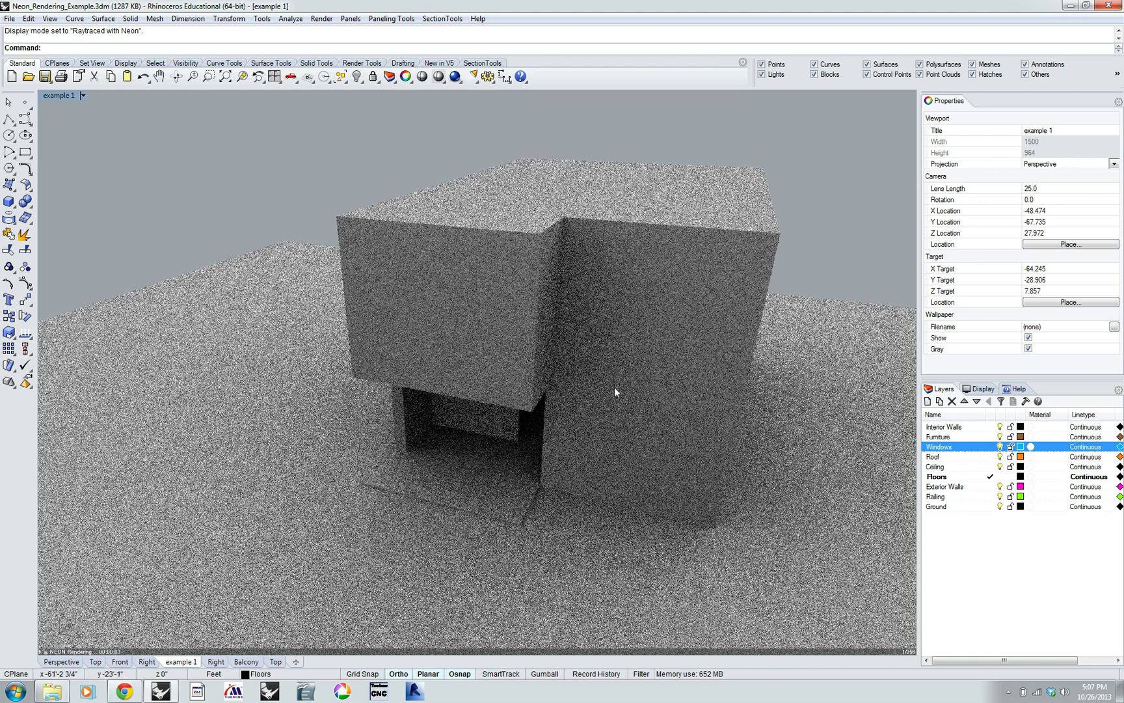
Orbit down to a low frontal angle and zoom in closer on the raytraced house
right_click_drag(313, 424, 429, 375)
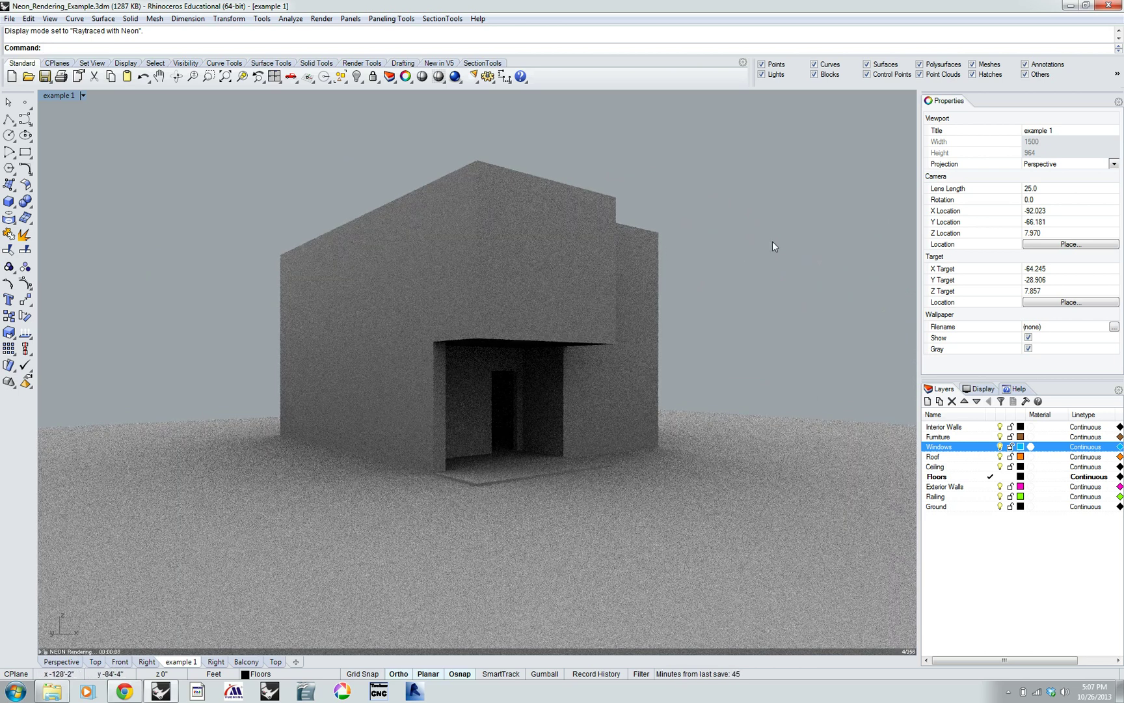
right_click_drag(727, 254, 613, 258)
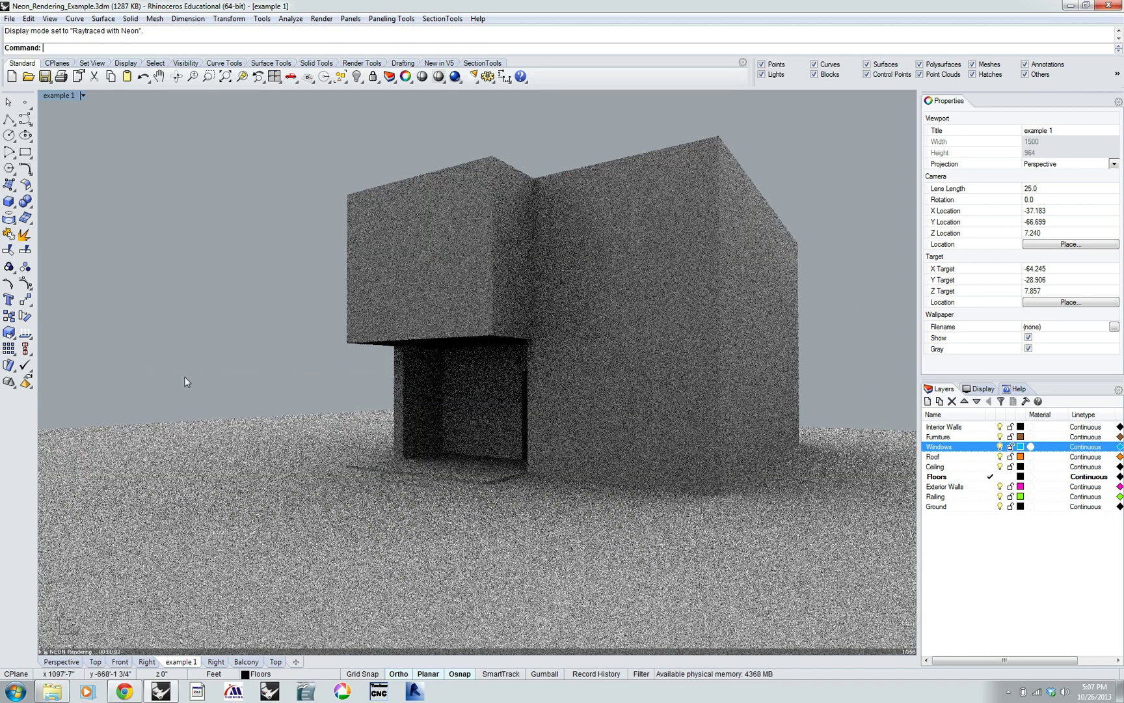
right_click_drag(212, 416, 262, 409)
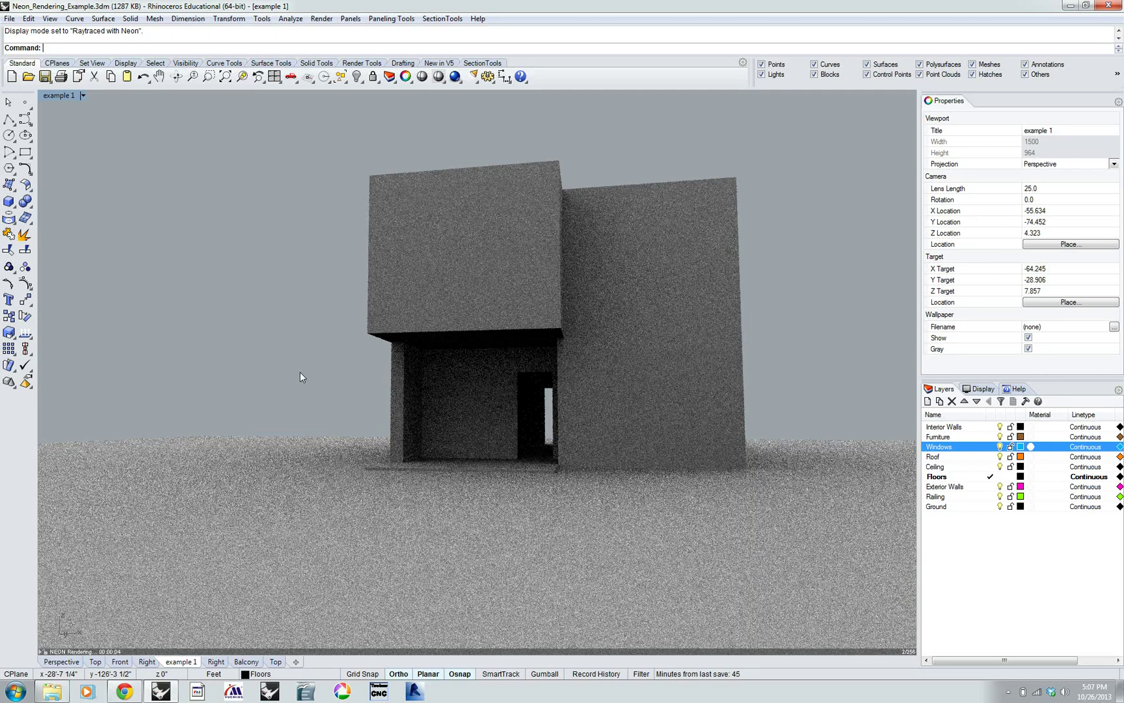
scroll(314, 383, "up", 3)
right_click_drag(313, 384, 414, 389)
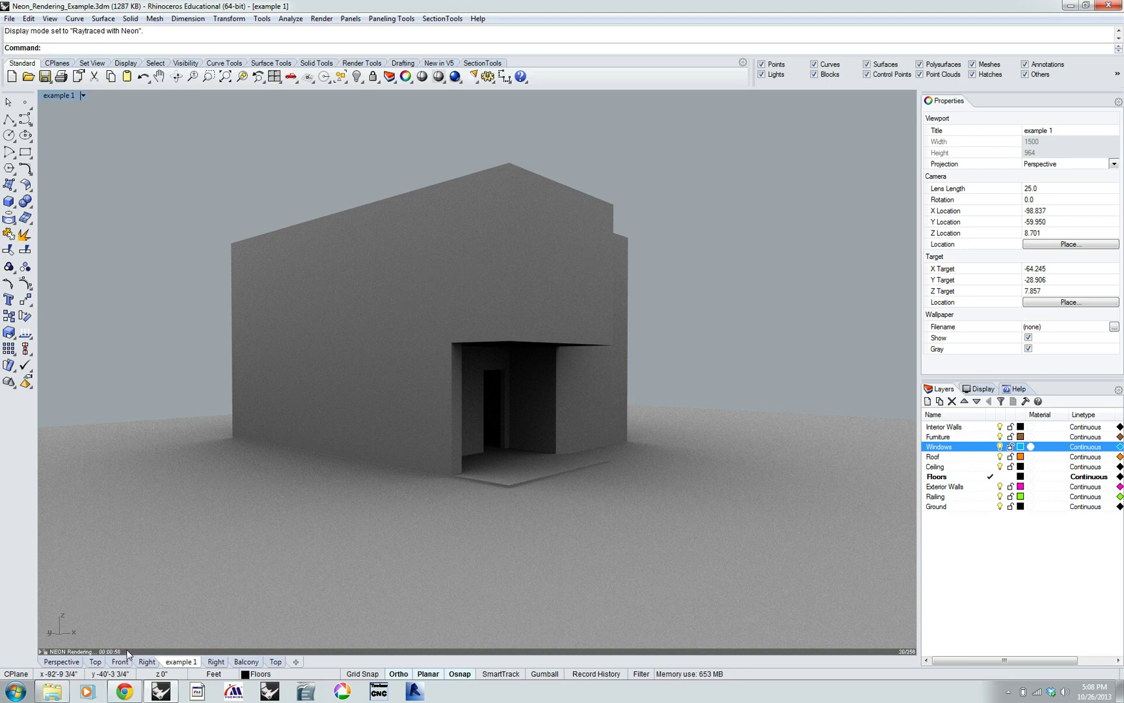
Orbit back to a near eye-level front view and make Windows the current layer
right_click_drag(725, 304, 273, 553)
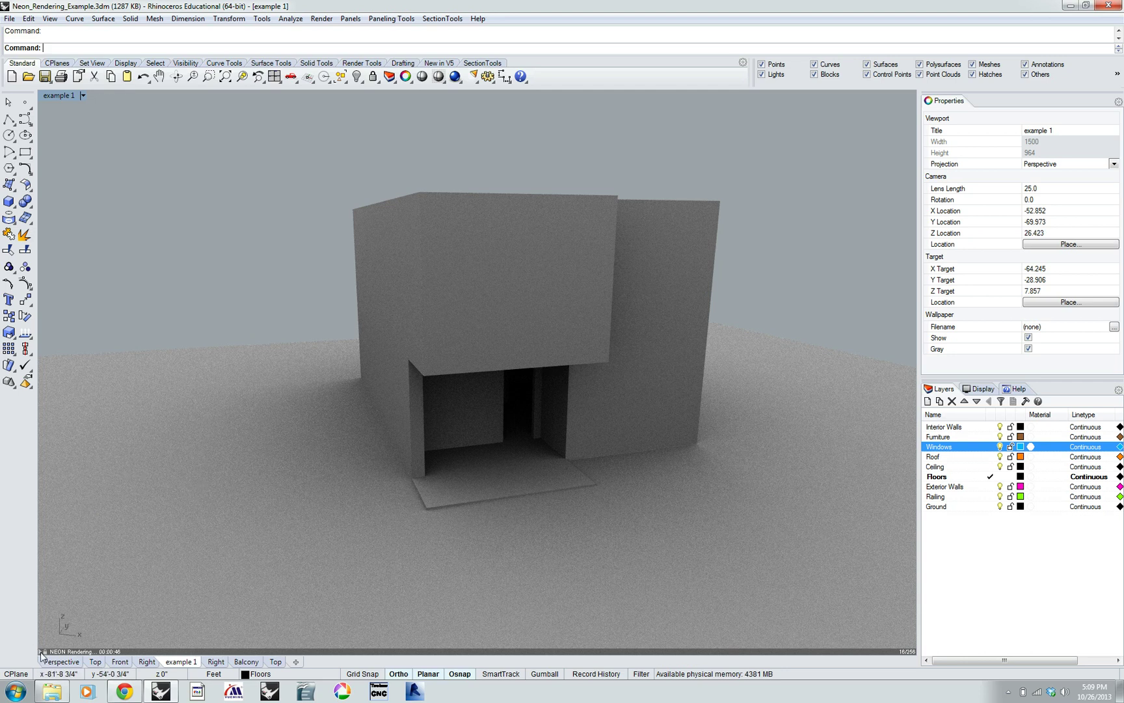
right_click_drag(195, 553, 296, 389)
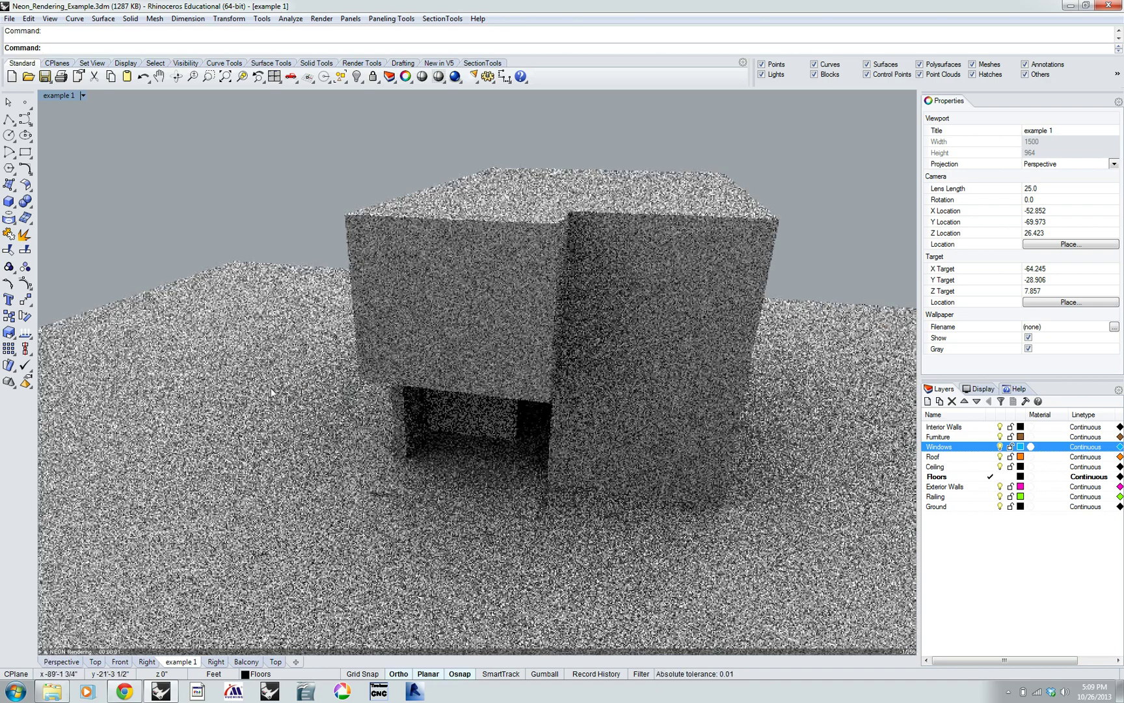
right_click_drag(509, 442, 569, 441)
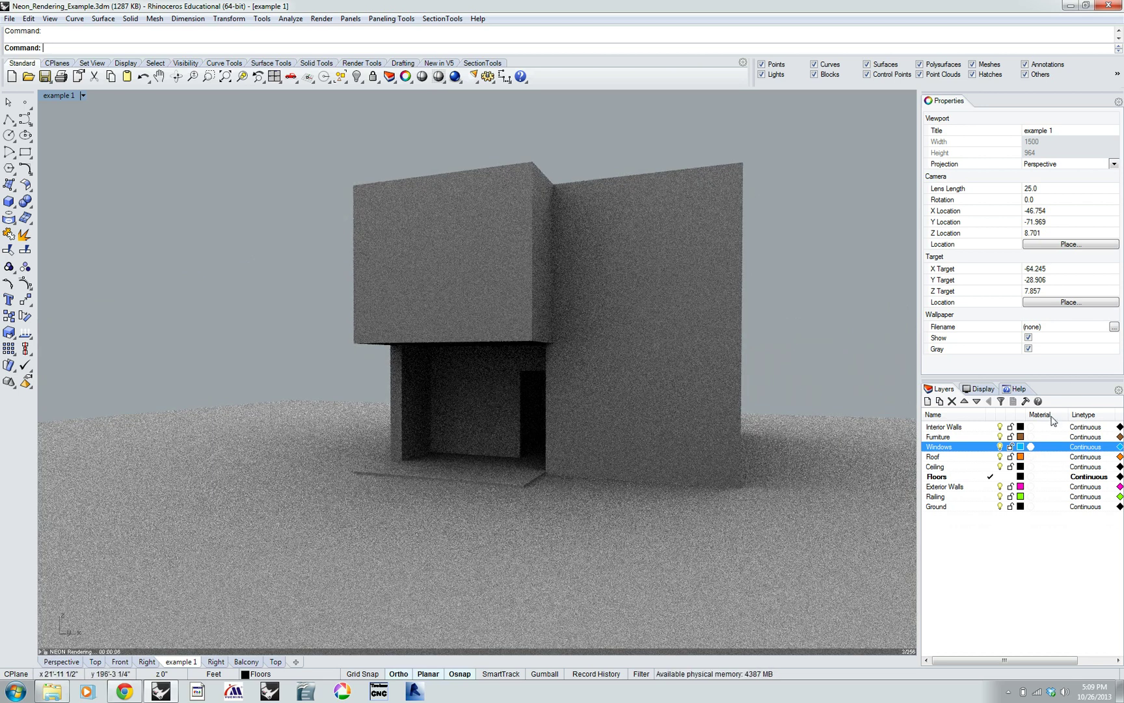
left_click(990, 447)
Assign the Glass material to the Windows layer in its Layer Material dialog
left_click(1051, 449)
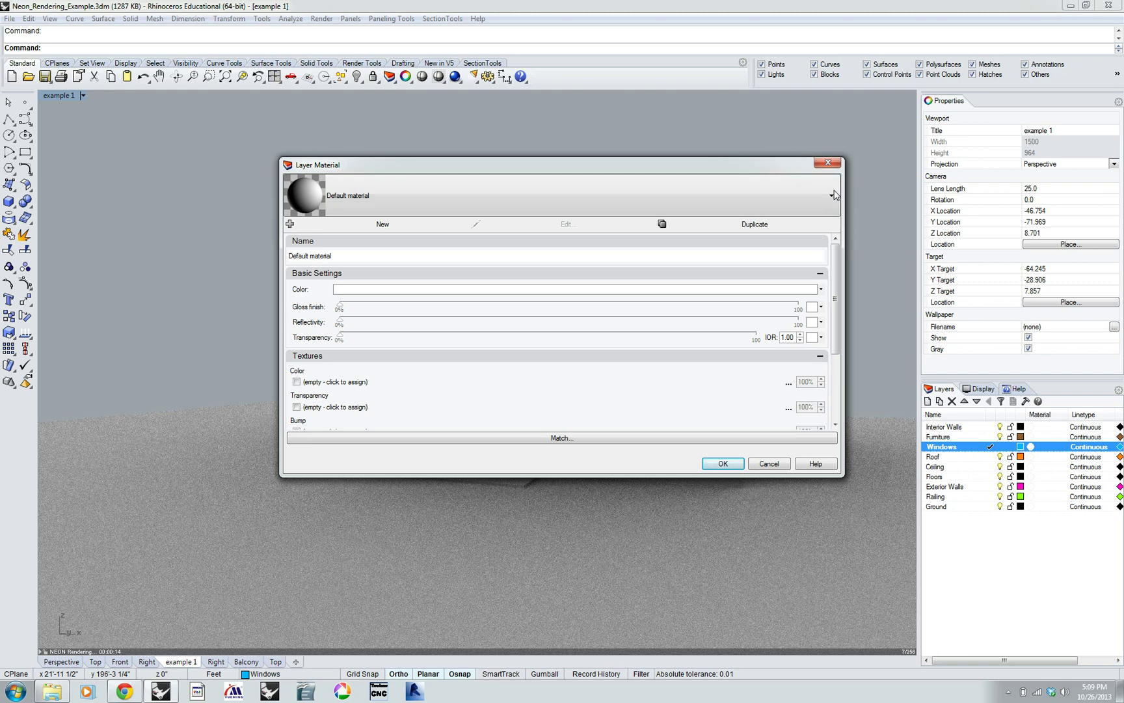
left_click(834, 195)
scroll(824, 381, "down", 3)
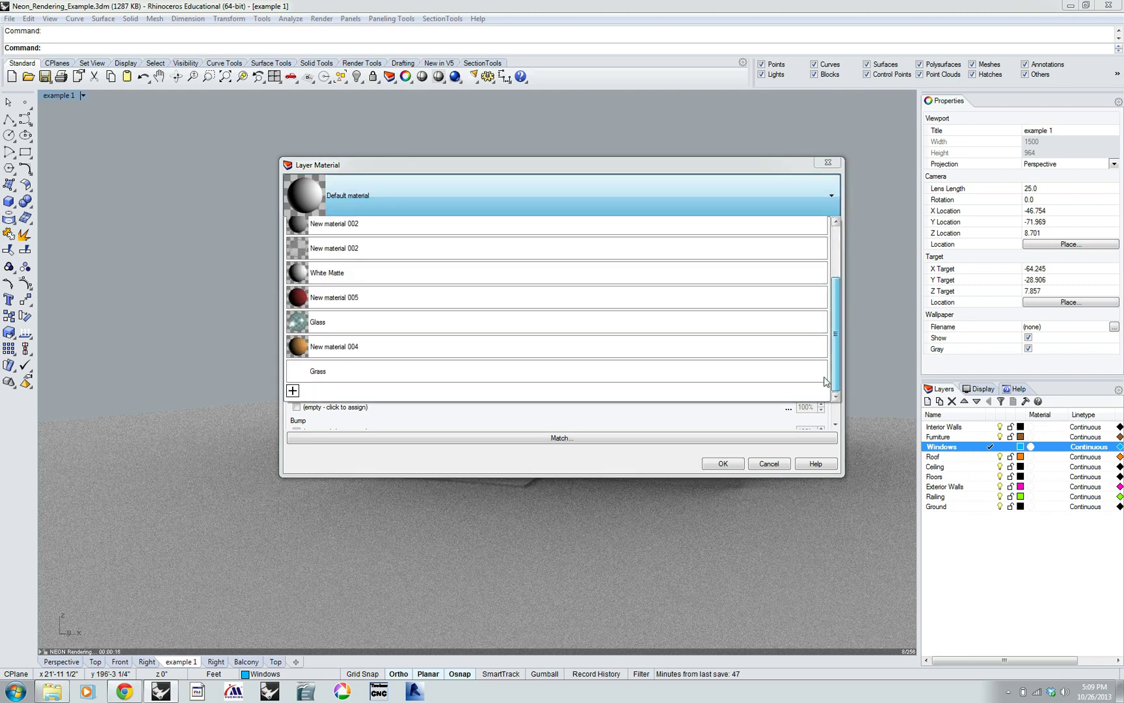
left_click(605, 323)
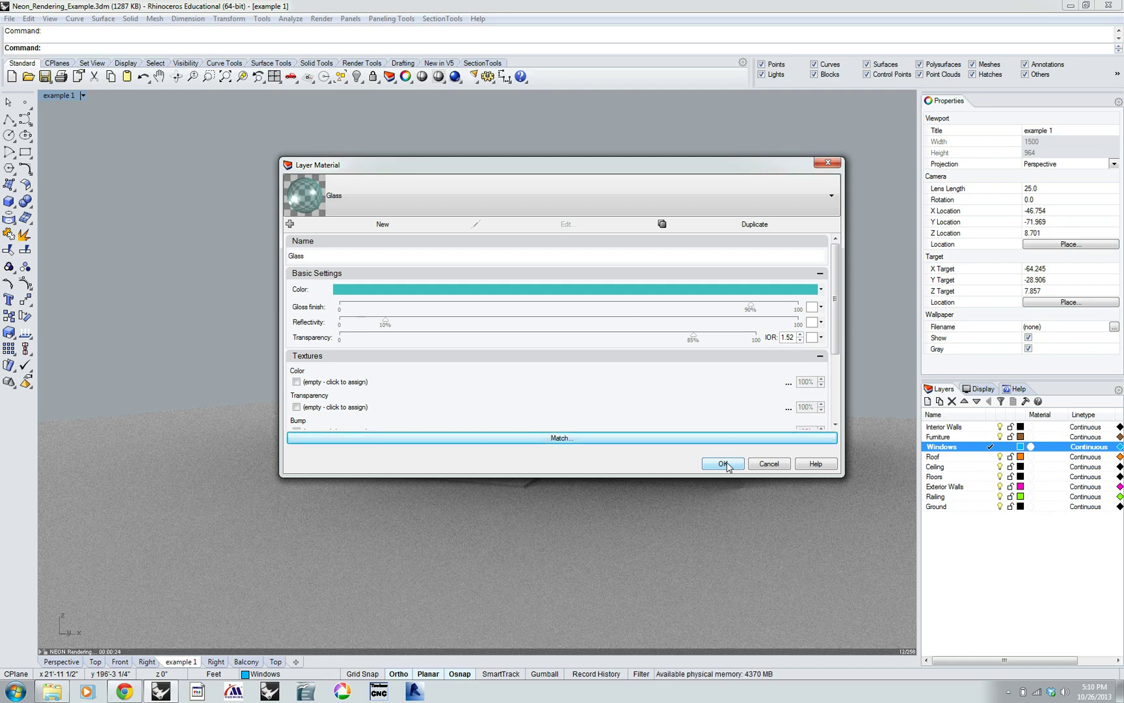
left_click(723, 463)
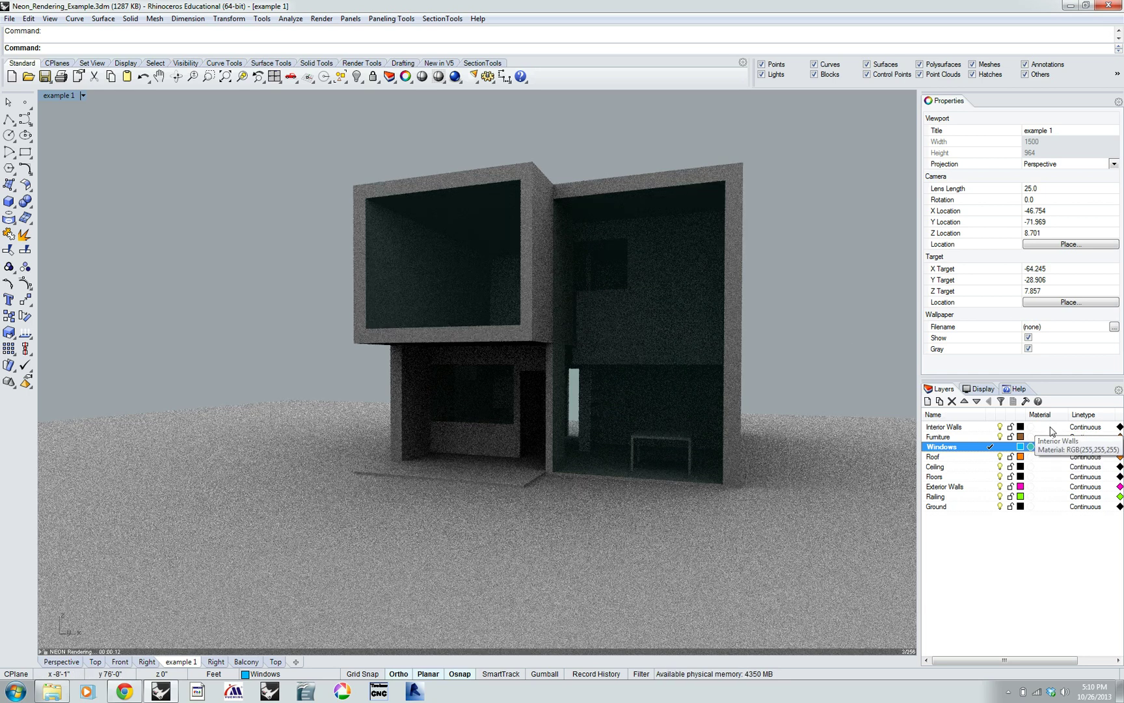
Give the Exterior Walls layer the White Matte material
left_click(1052, 488)
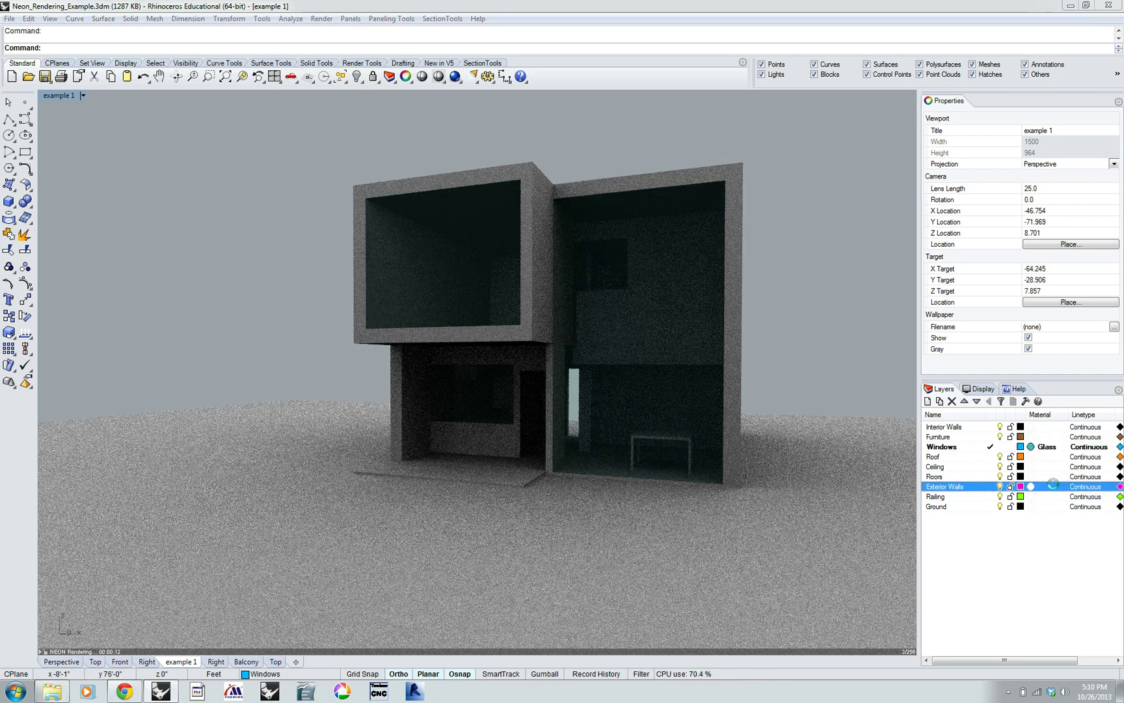
left_click(832, 196)
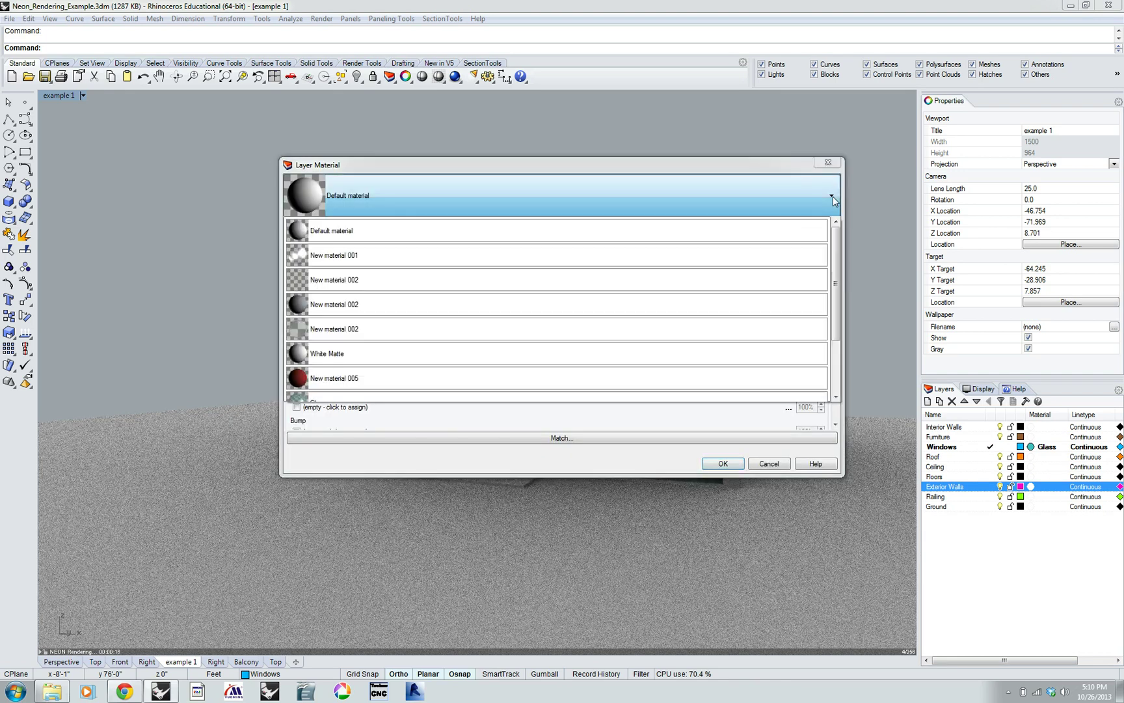
left_click(801, 356)
left_click(735, 465)
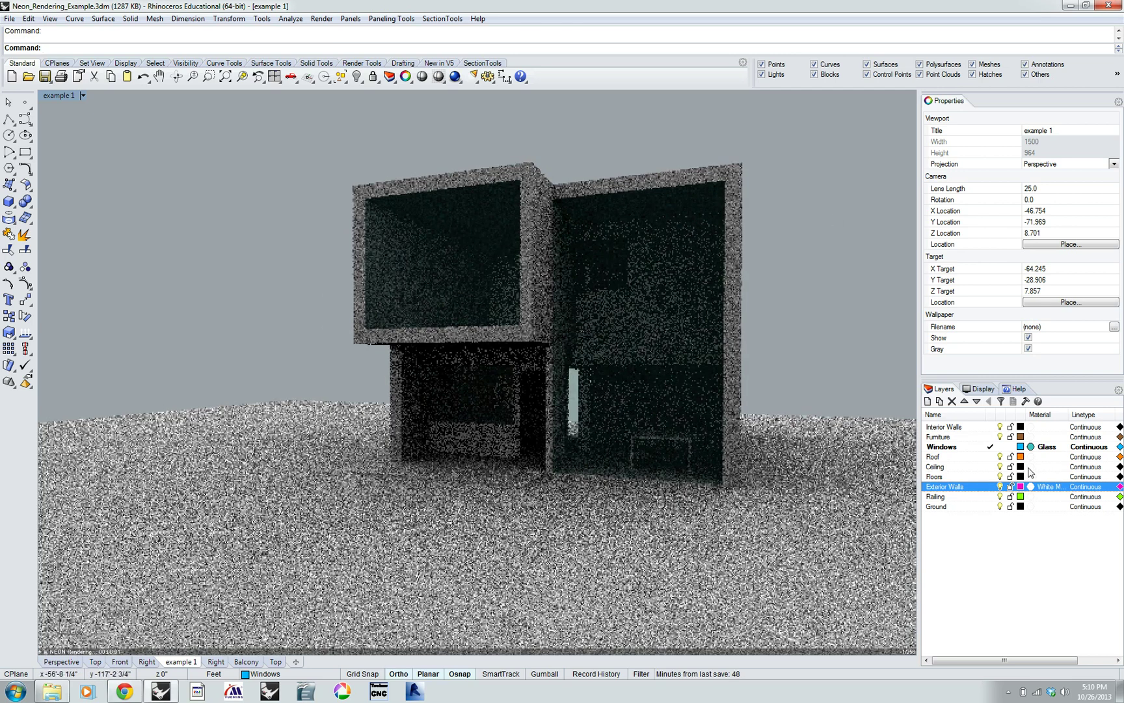
Give the Interior Walls layer New material 002
left_click(1052, 429)
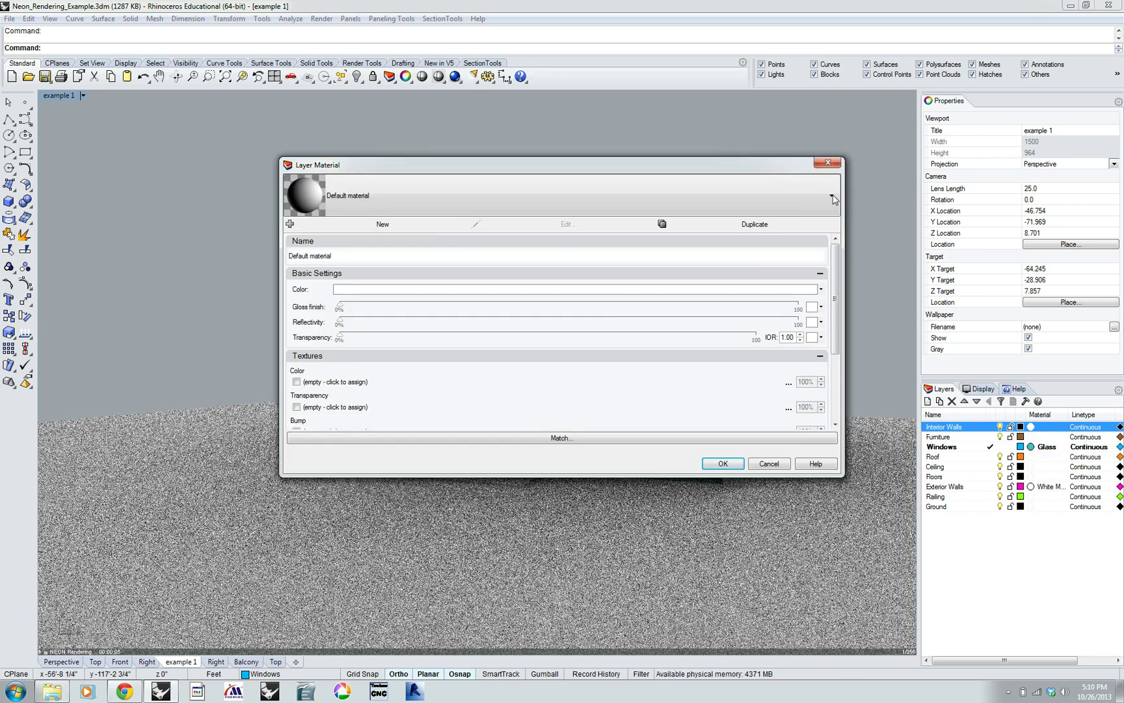
left_click(832, 196)
scroll(836, 273, "down", 5)
scroll(625, 298, "up", 4)
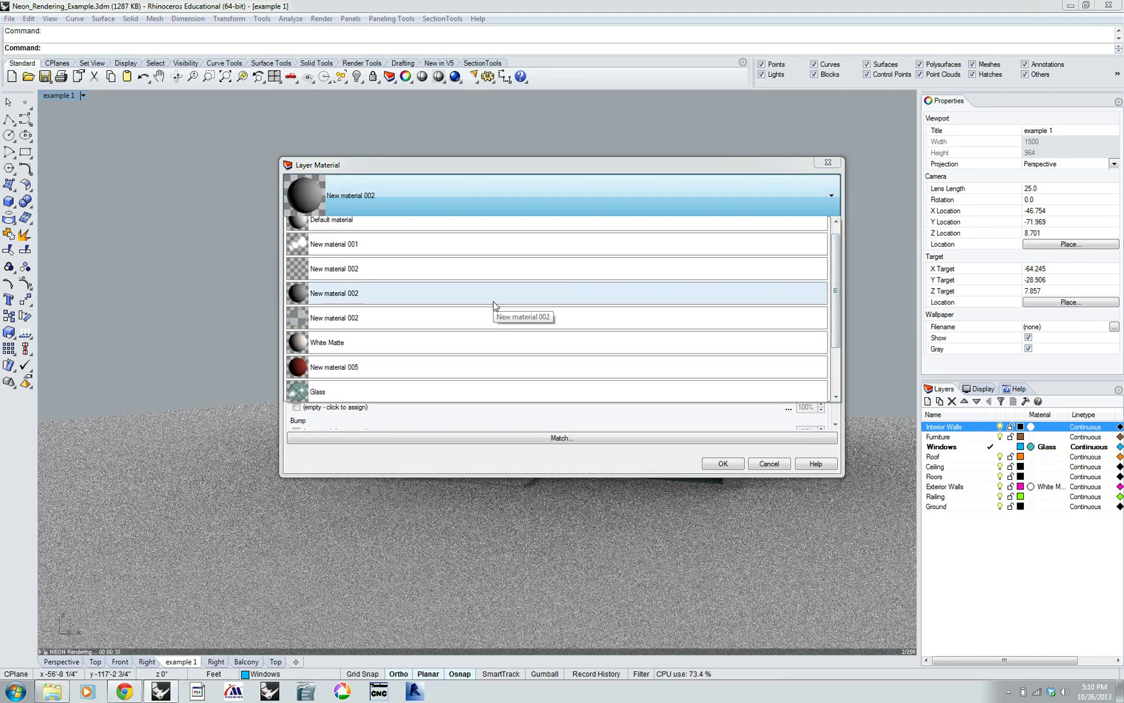
left_click(494, 294)
left_click(723, 464)
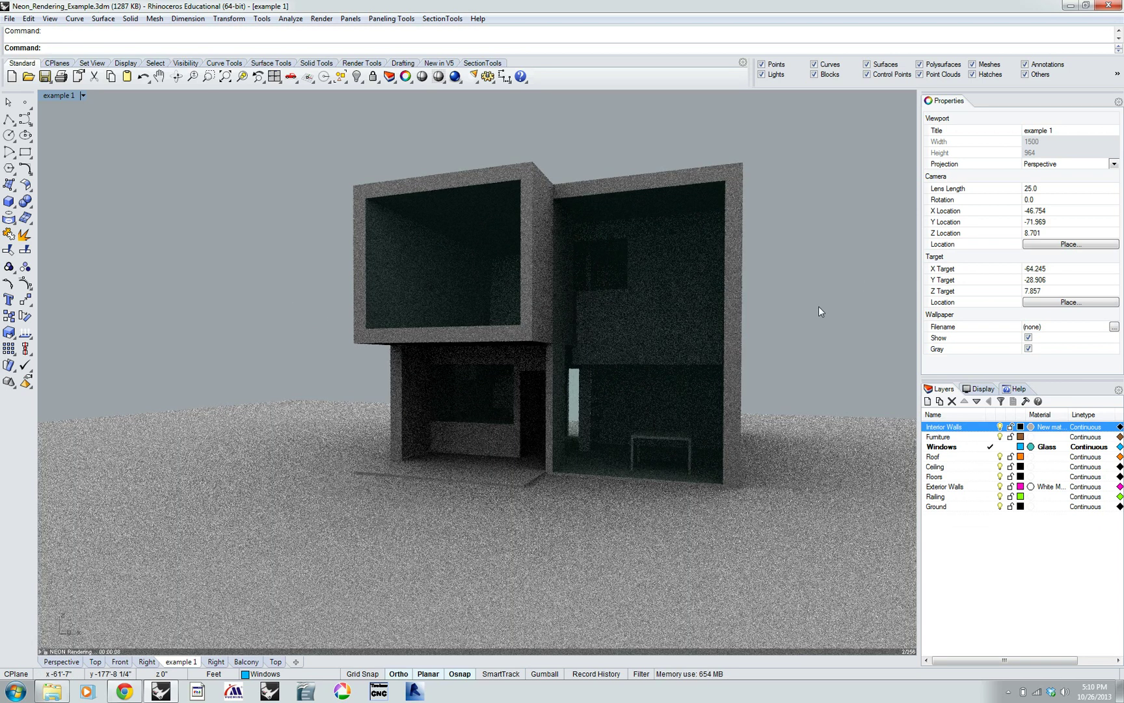
Orbit and zoom to a close, near ground-level front view of the house
right_click_drag(315, 298, 583, 347)
scroll(581, 324, "up", 3)
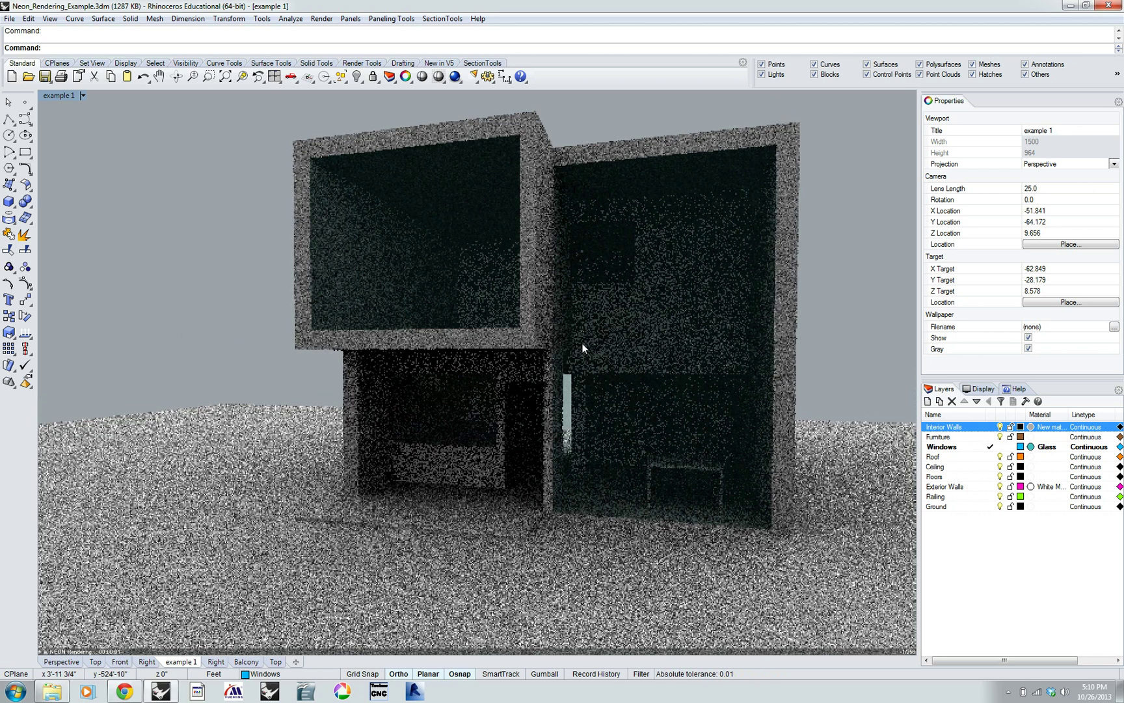
right_click_drag(584, 344, 584, 339)
left_click(1050, 188)
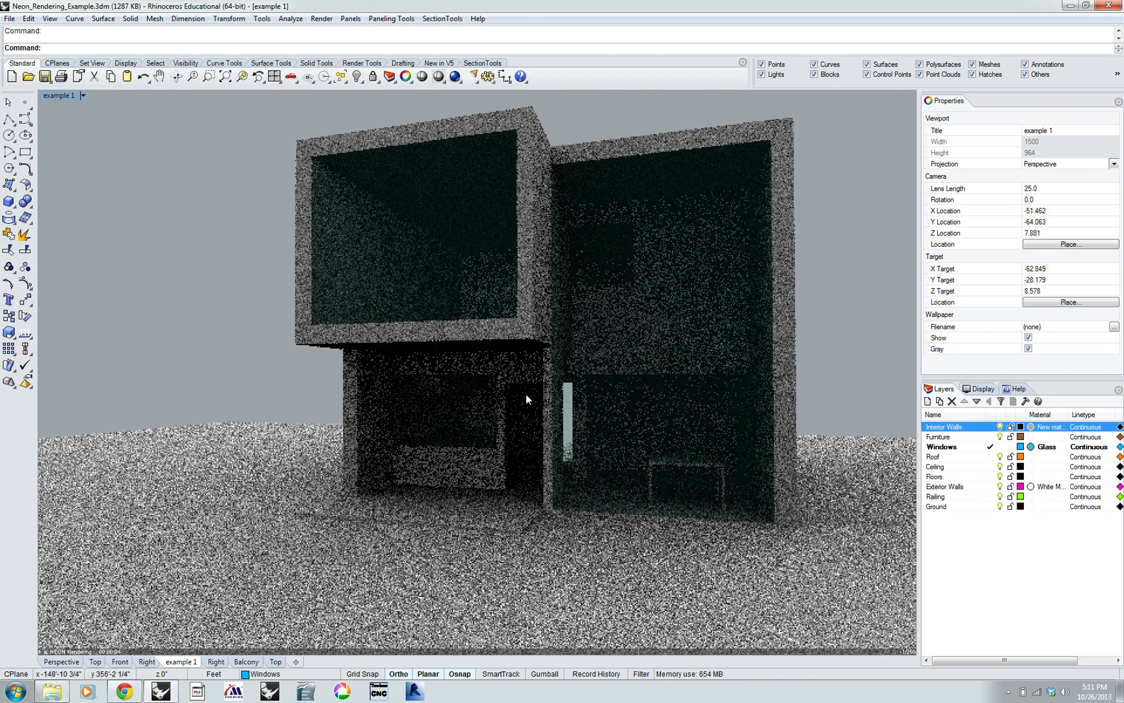
right_click_drag(608, 382, 608, 383)
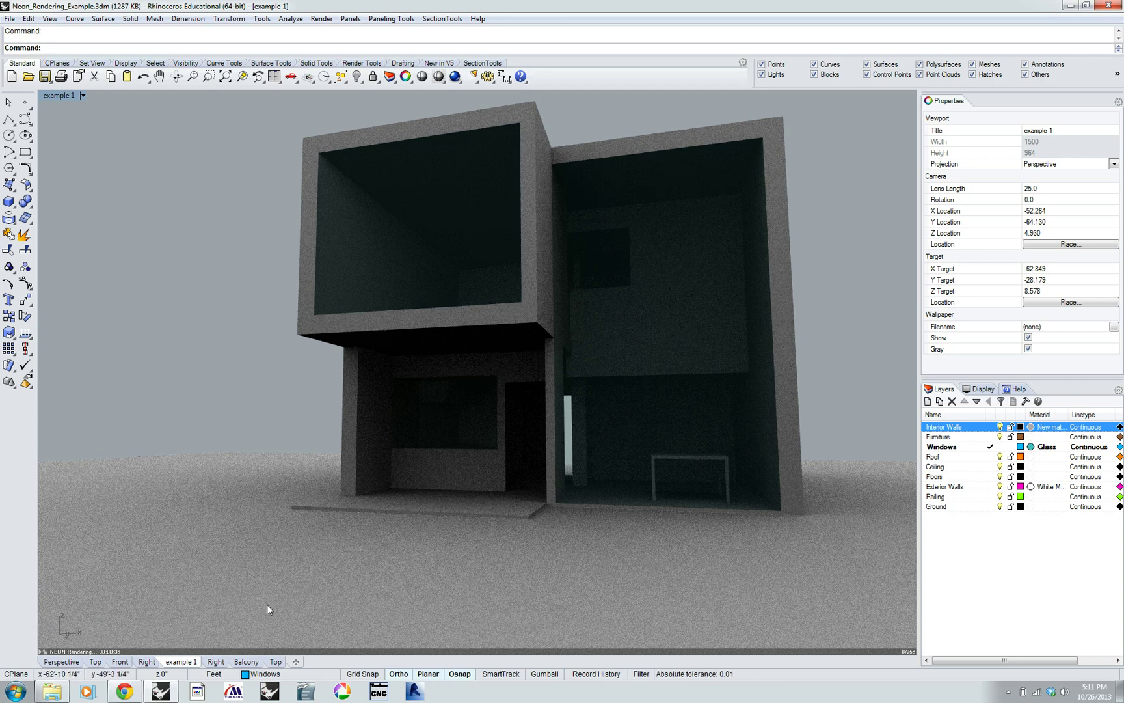
Open Rhino Options and hide the world axes icon on the Grid page
type("p")
key("Return")
left_click_drag(259, 317, 263, 218)
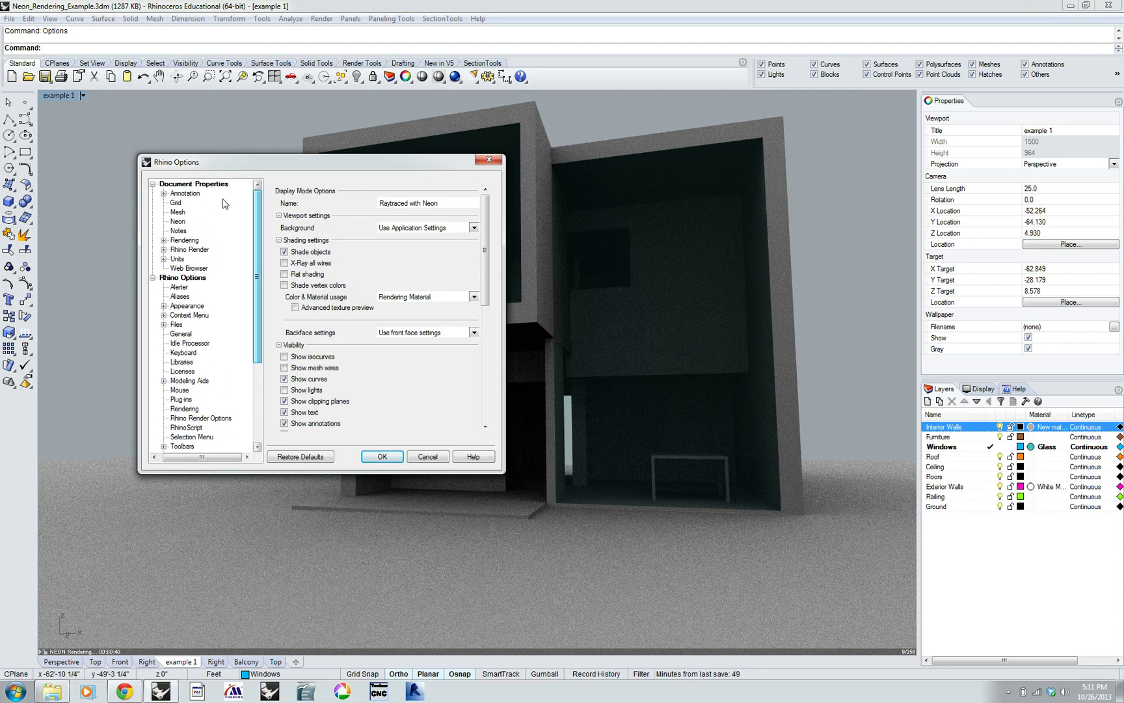
left_click(174, 203)
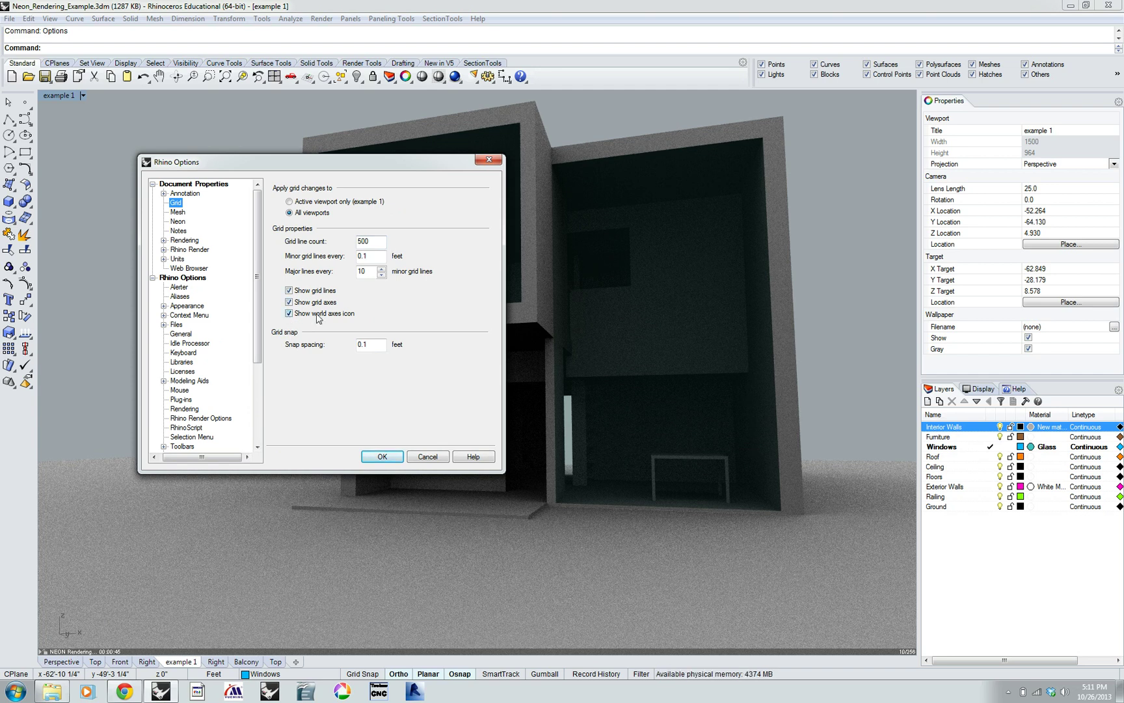
left_click(290, 313)
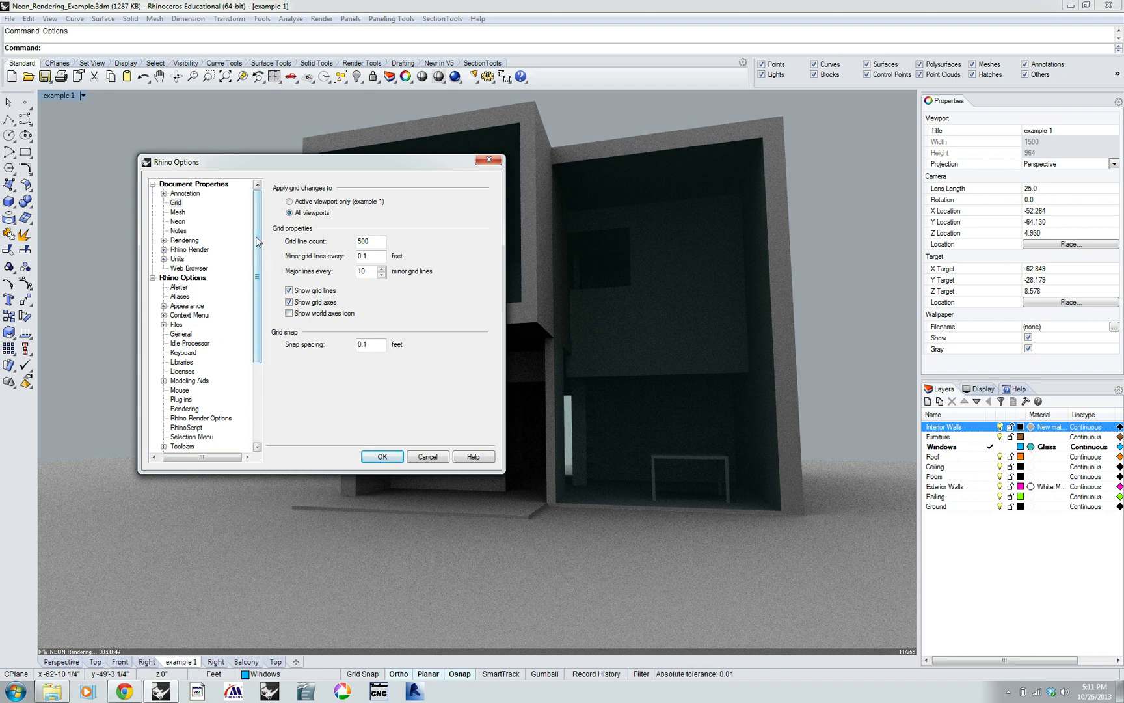
Expand View > Display Modes in the Options tree
left_click_drag(257, 241, 221, 397)
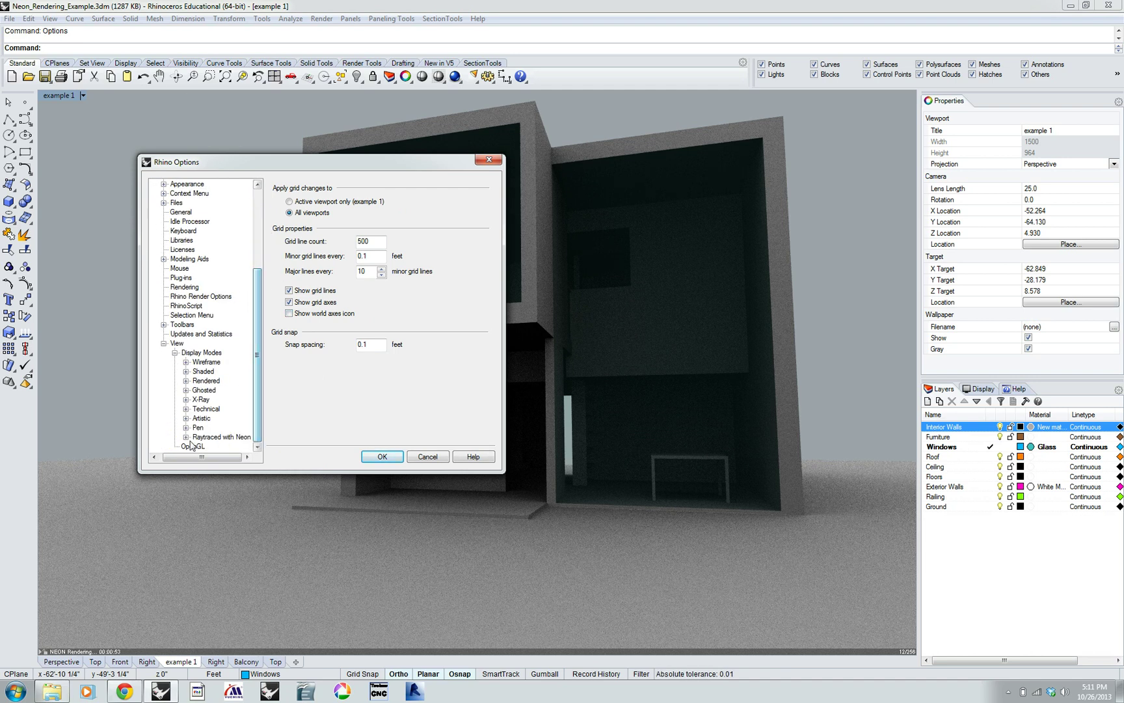
left_click(172, 343)
left_click(164, 343)
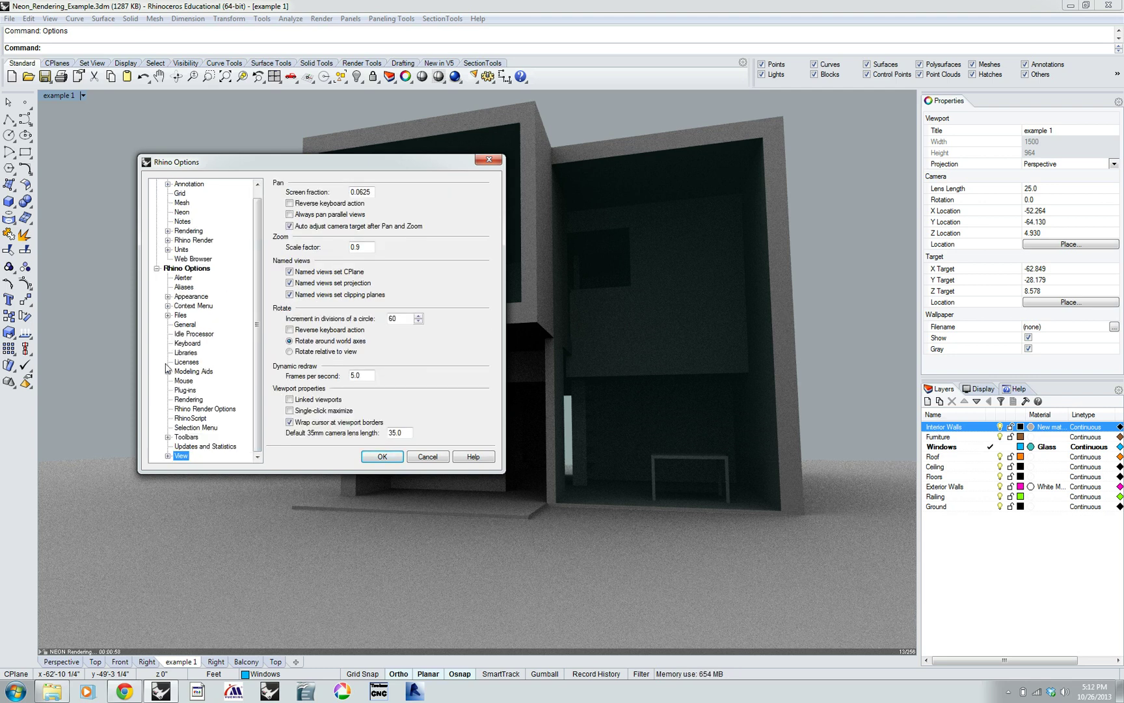
left_click(168, 456)
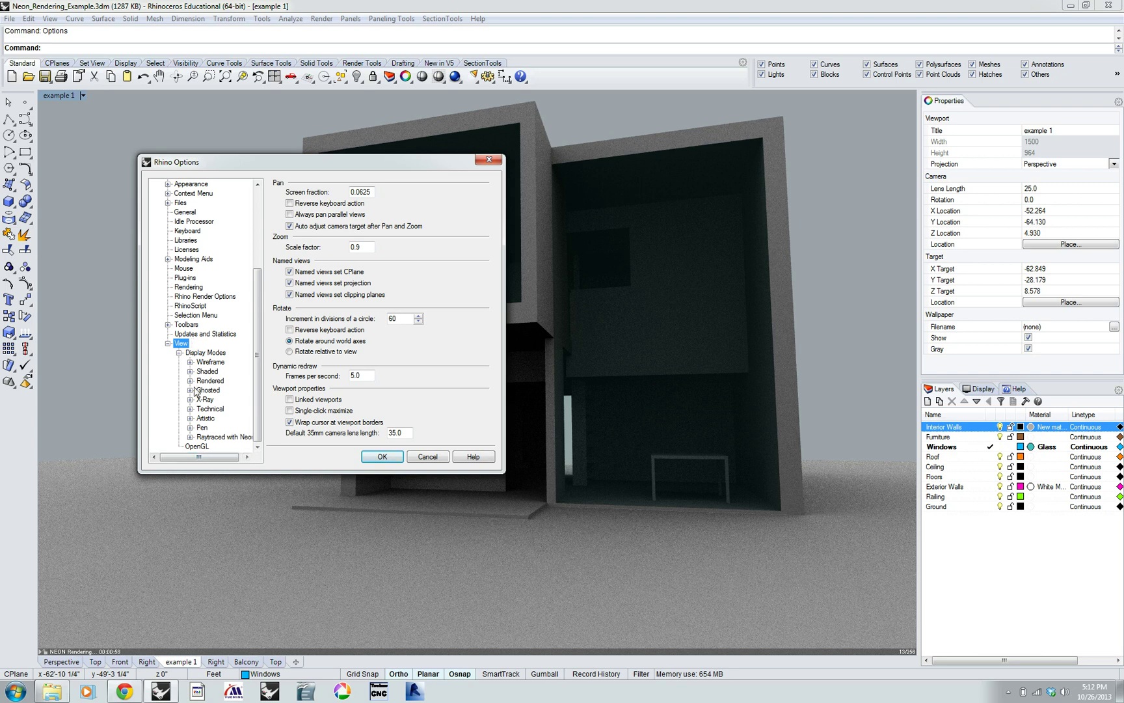
left_click(179, 353)
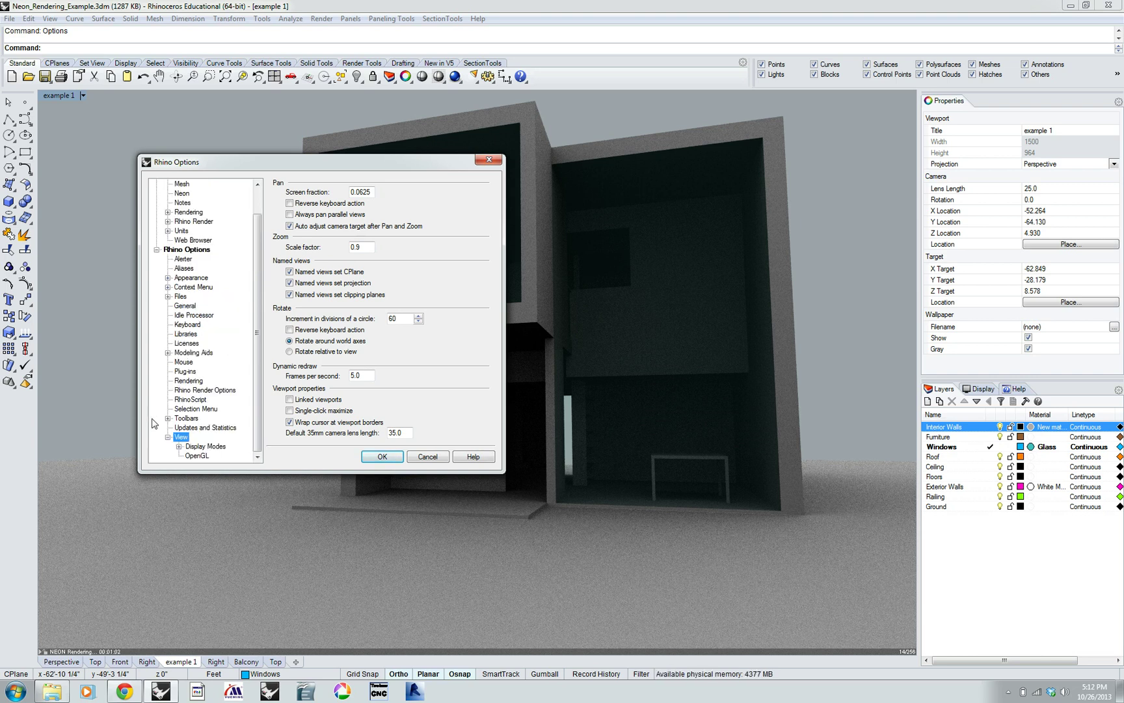
left_click(179, 446)
Review the Raytraced with Neon background and grid settings, then close Options with OK
left_click(207, 447)
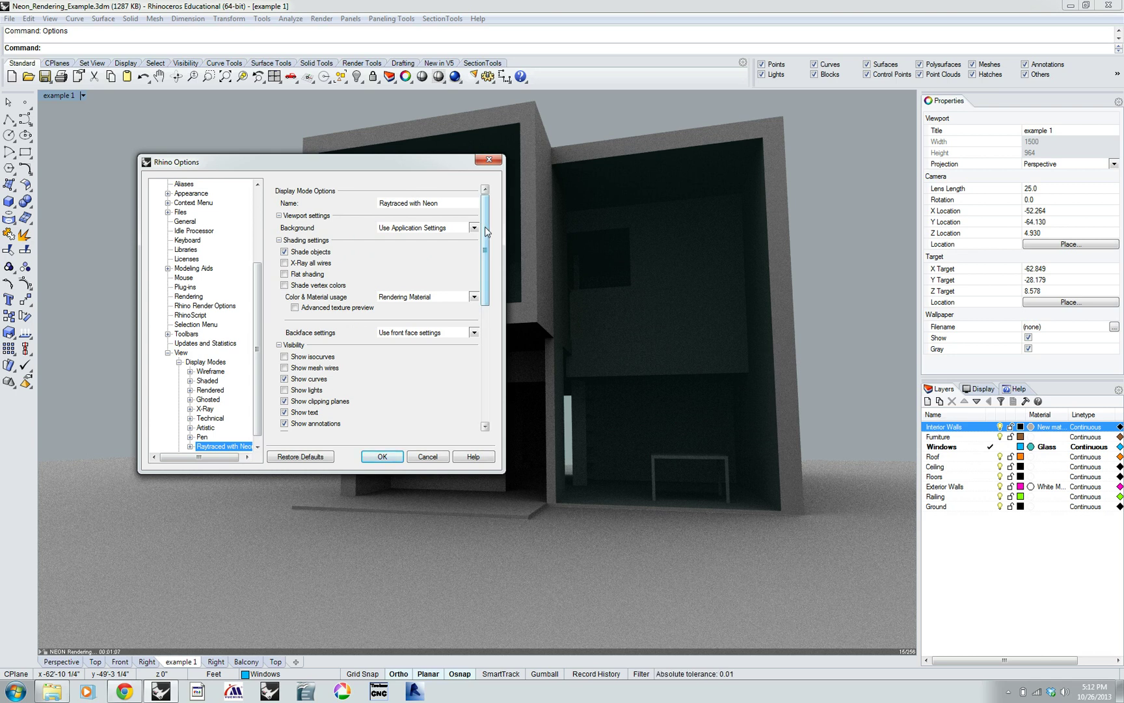
scroll(483, 231, "down", 1)
scroll(483, 235, "up", 1)
left_click(474, 228)
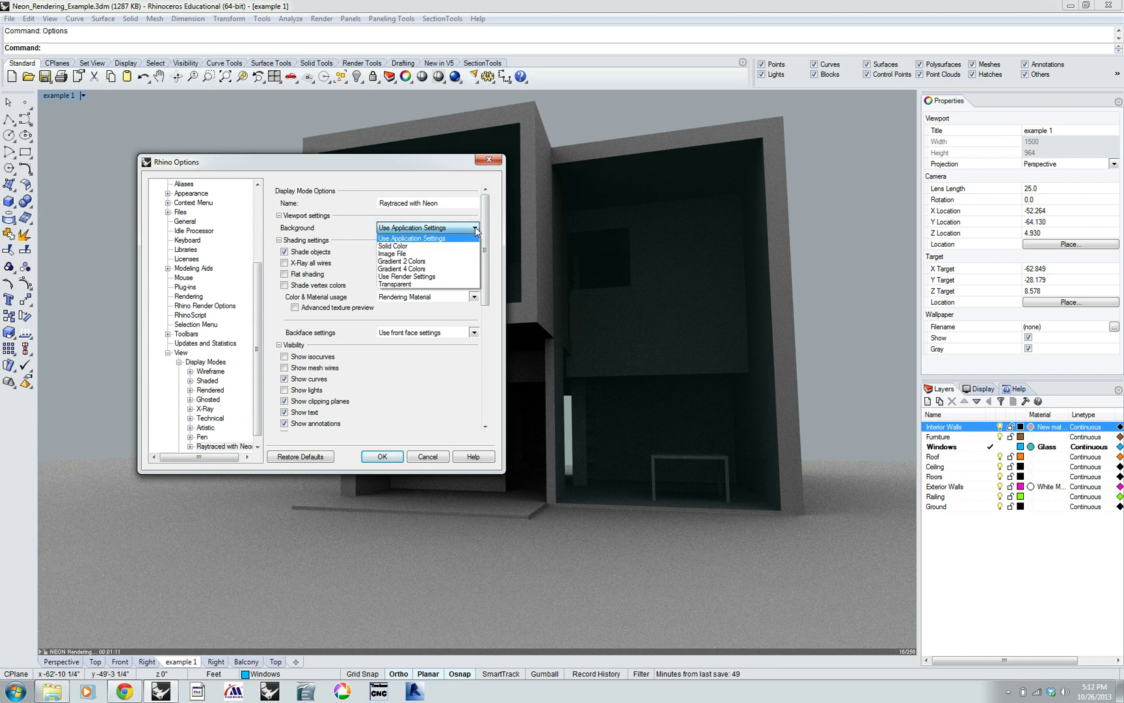
left_click(475, 226)
scroll(384, 307, "down", 1)
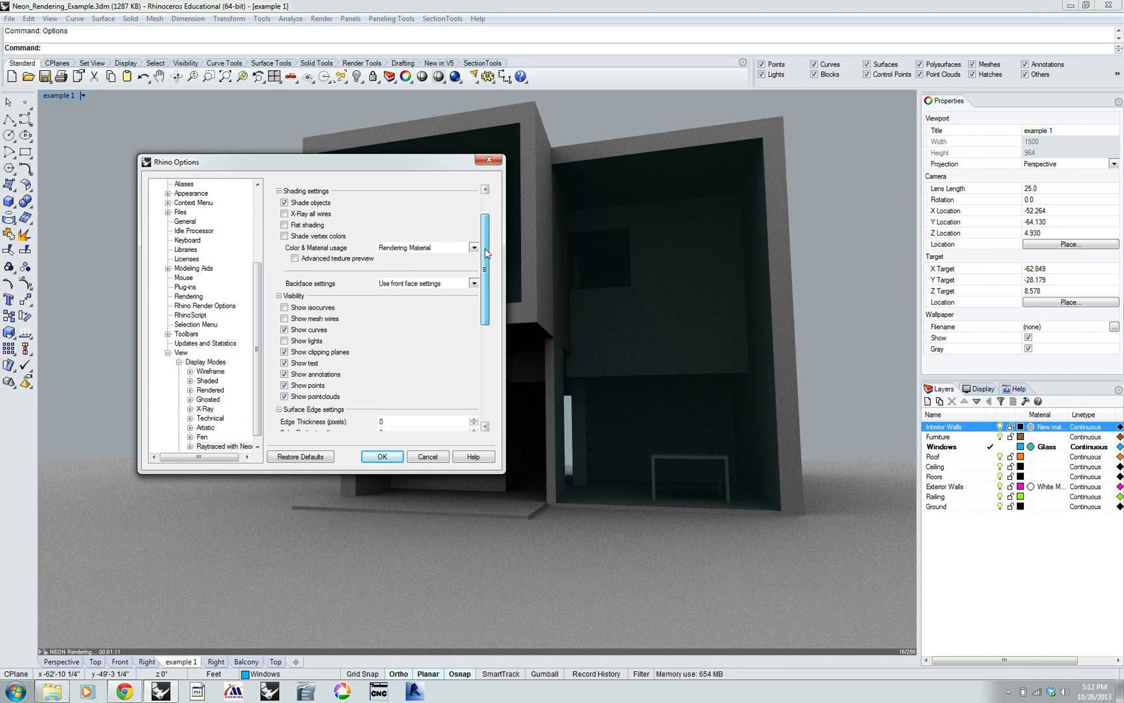
double_click(197, 448)
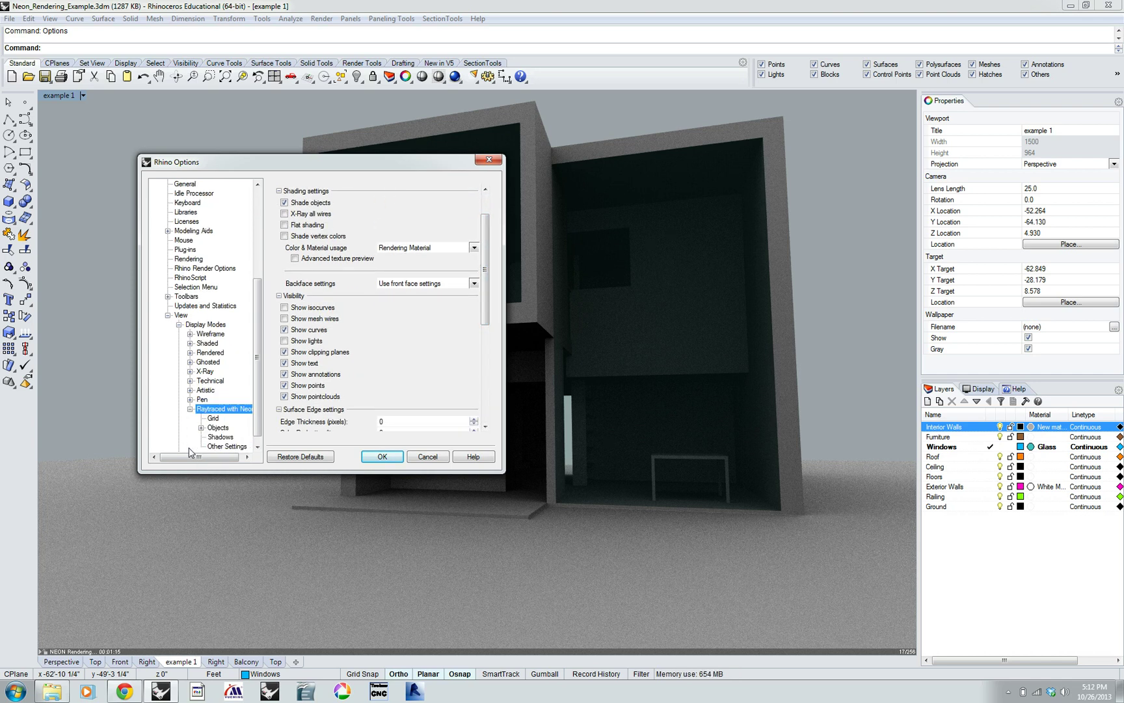
left_click(215, 420)
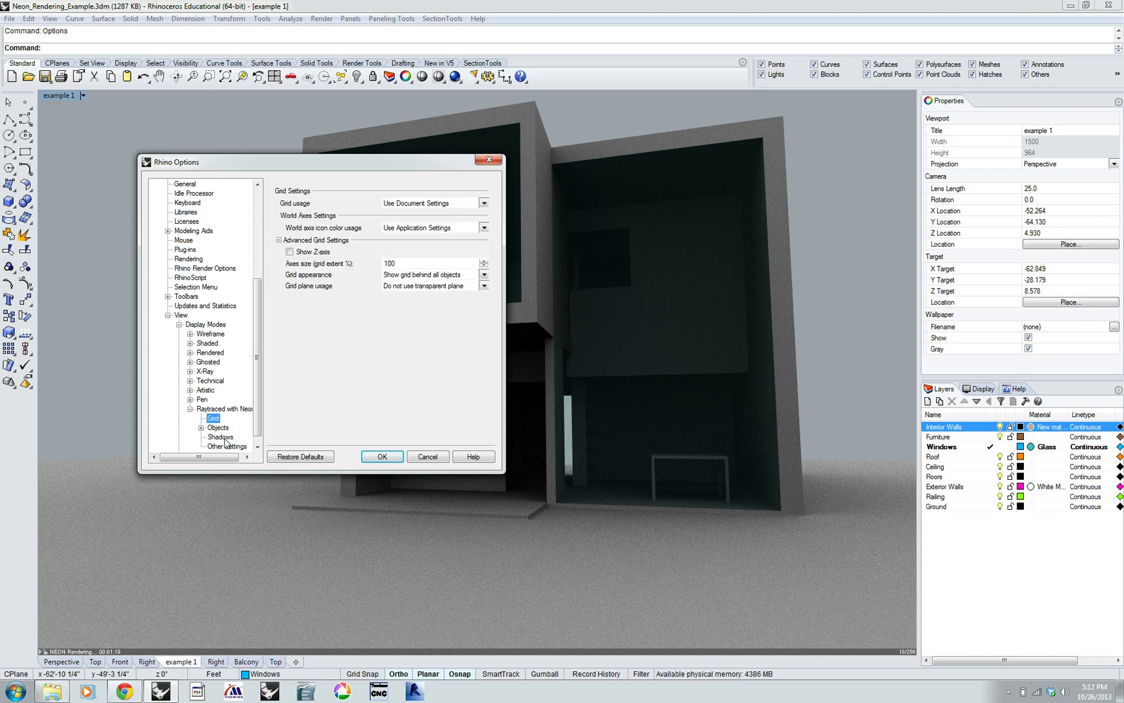
left_click(190, 409)
left_click_drag(484, 295, 485, 318)
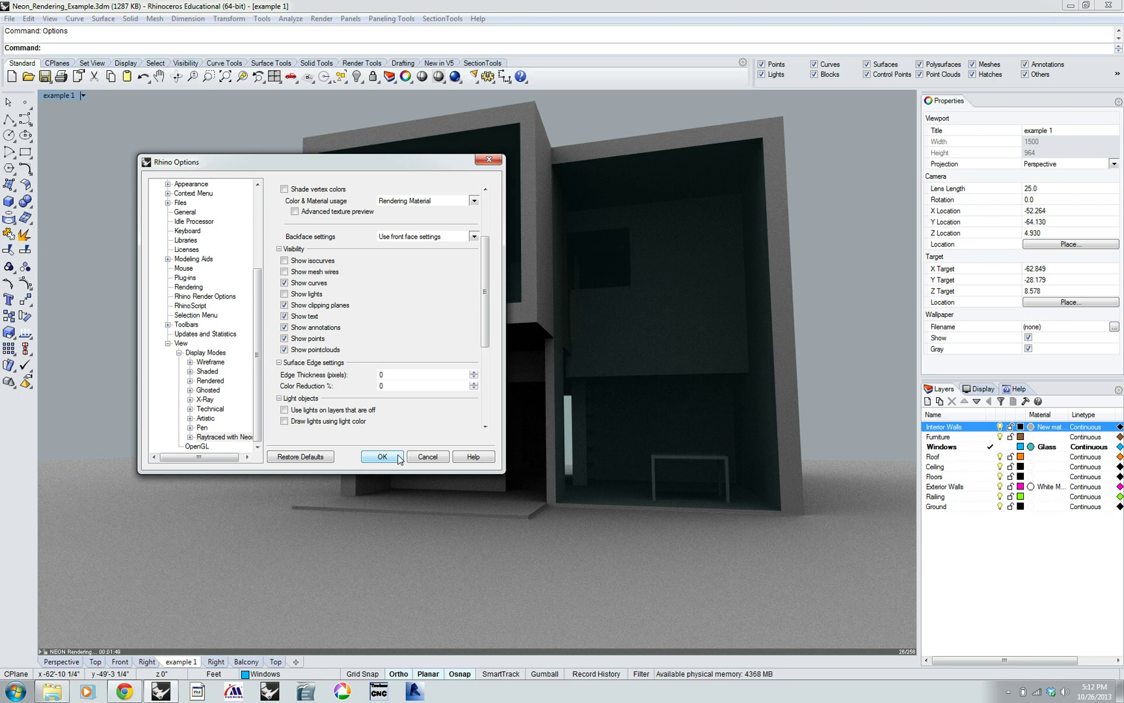
left_click(398, 457)
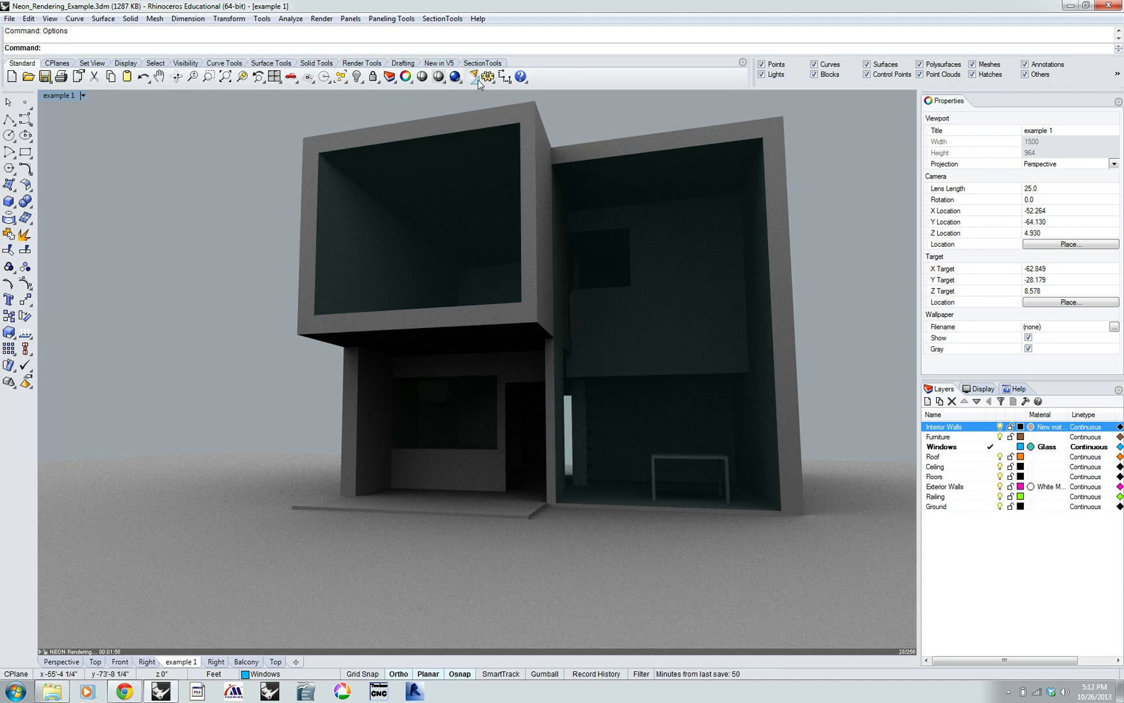
Turn the sun on, set its azimuth to 242°, and show the scene's lights list
left_click(362, 63)
left_click(546, 78)
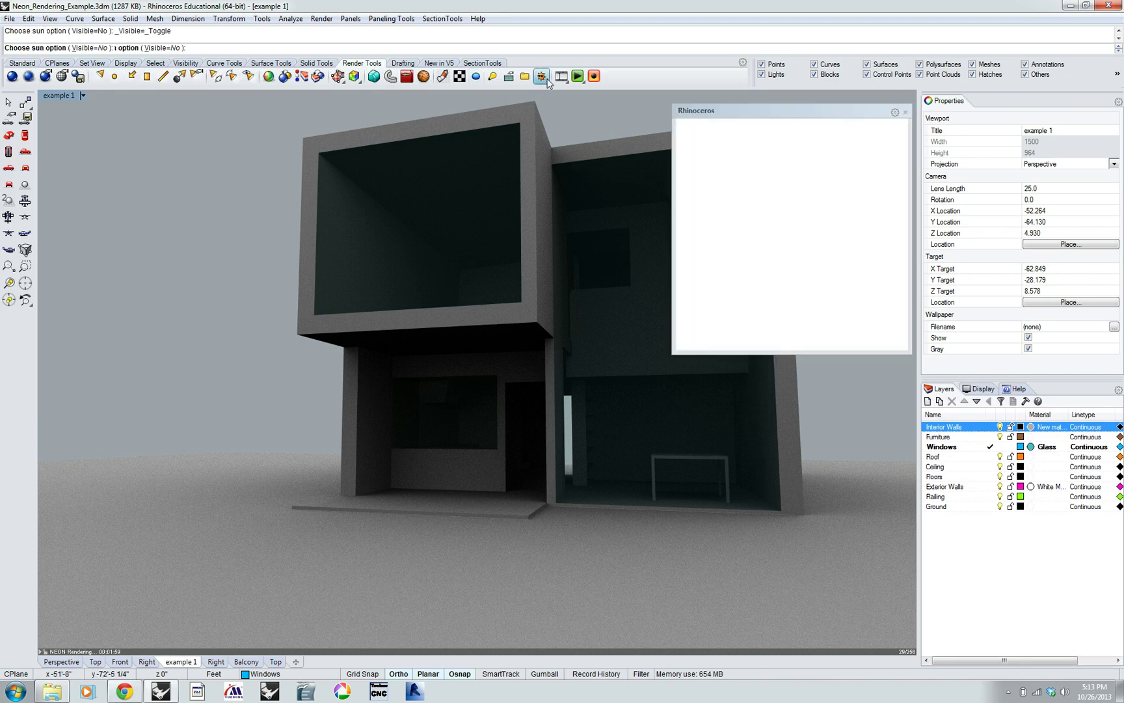
left_click(688, 155)
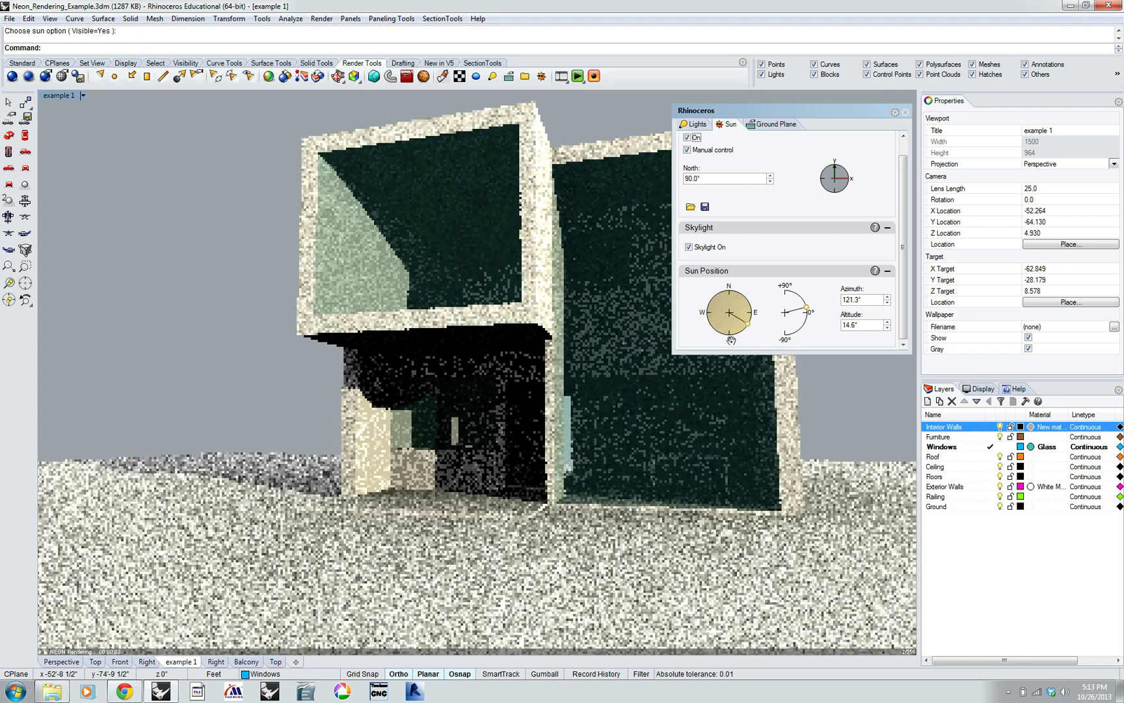
left_click_drag(750, 335, 712, 328)
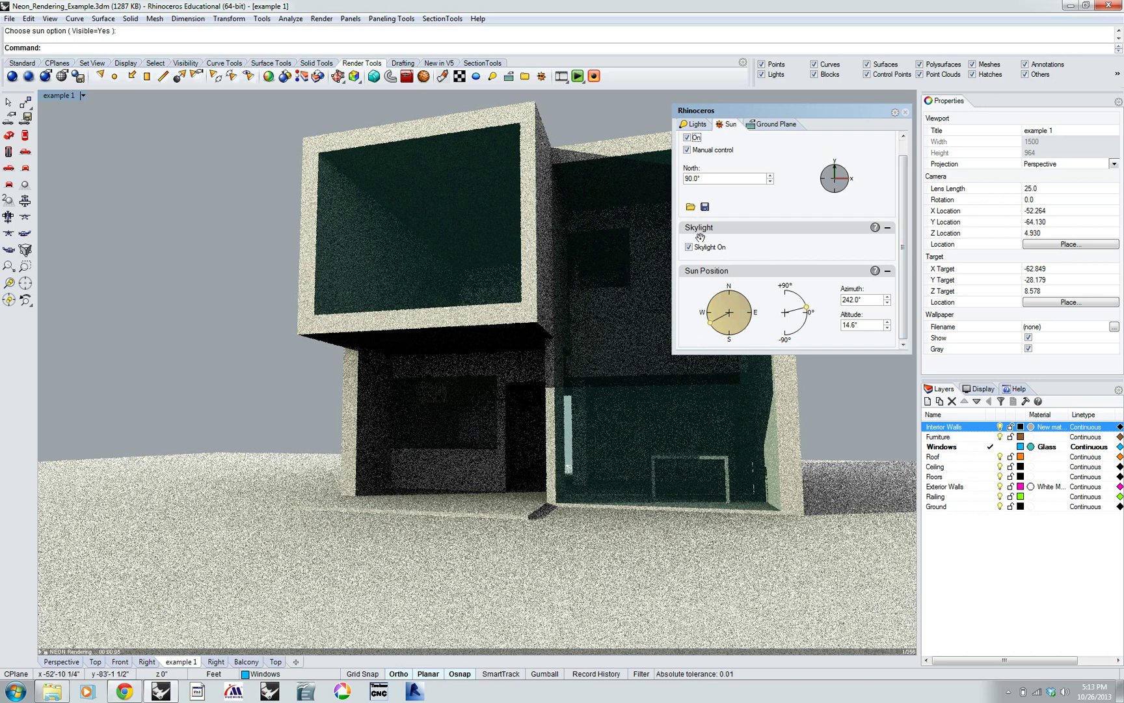
scroll(895, 179, "up", 1)
scroll(888, 134, "down", 1)
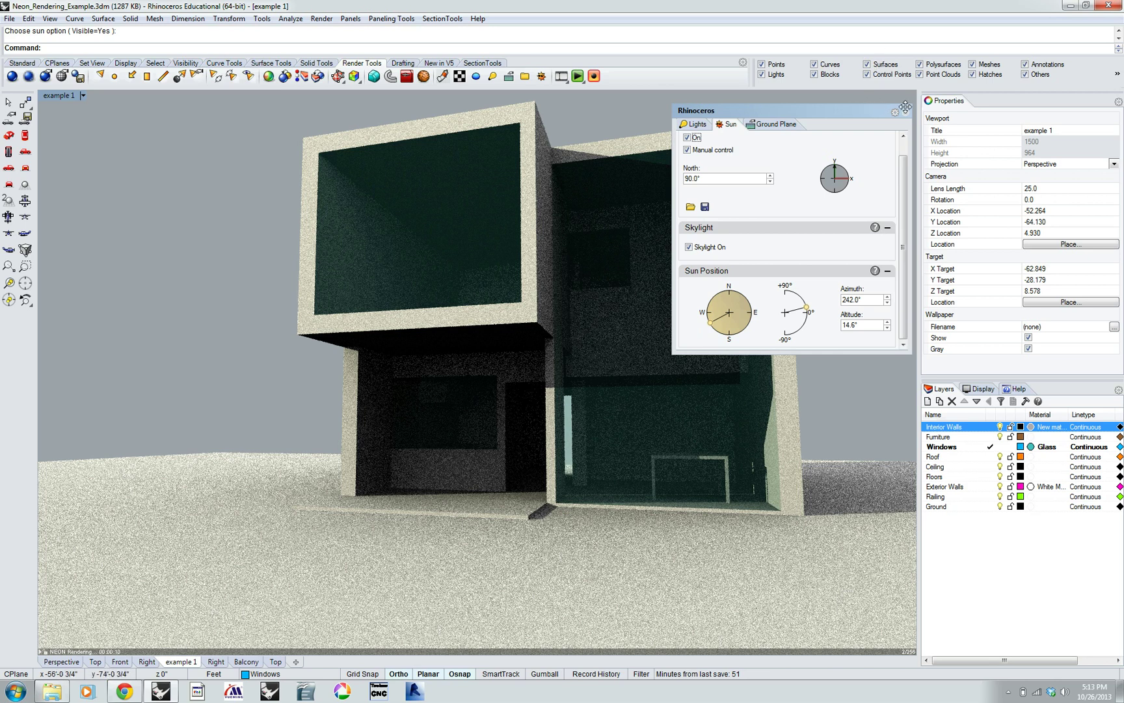
left_click(696, 124)
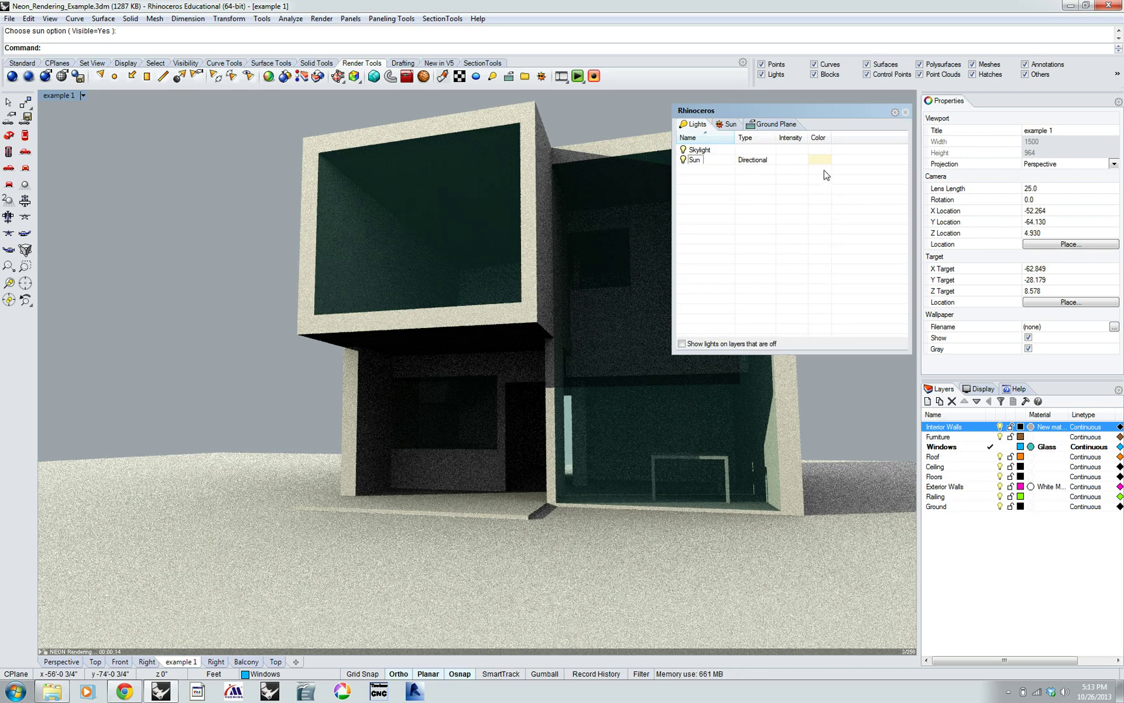
Close the Lights panel, cancel the stray command, deselect the ground, and start typing View
left_click(906, 114)
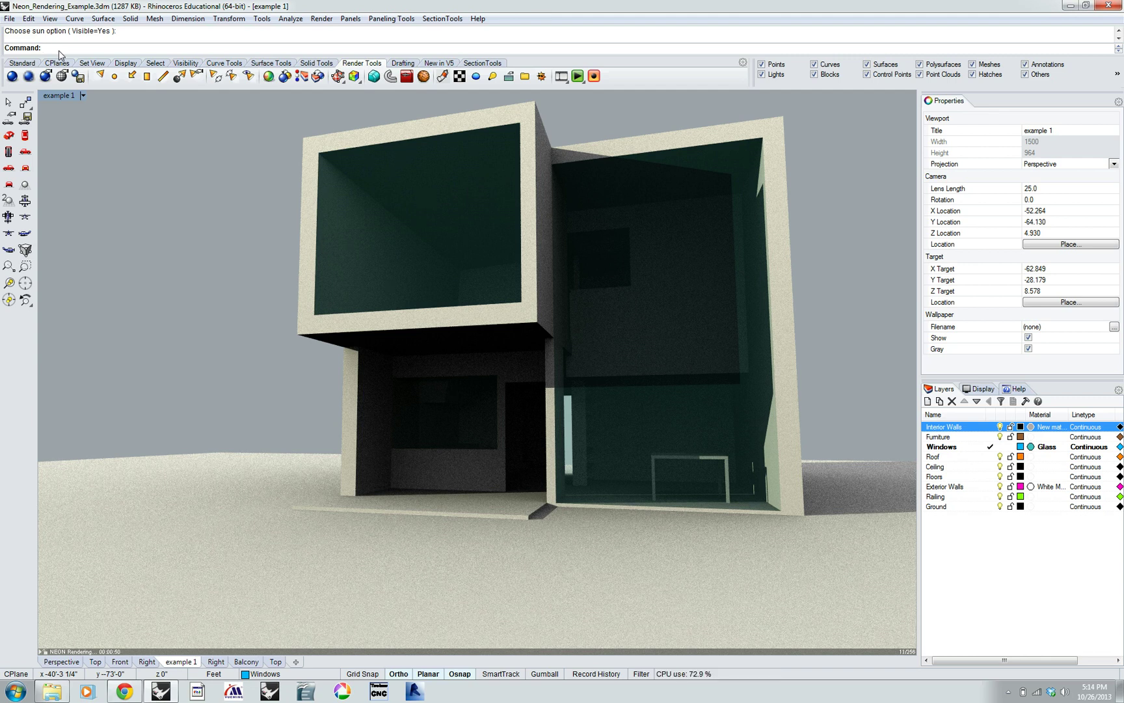
type("p")
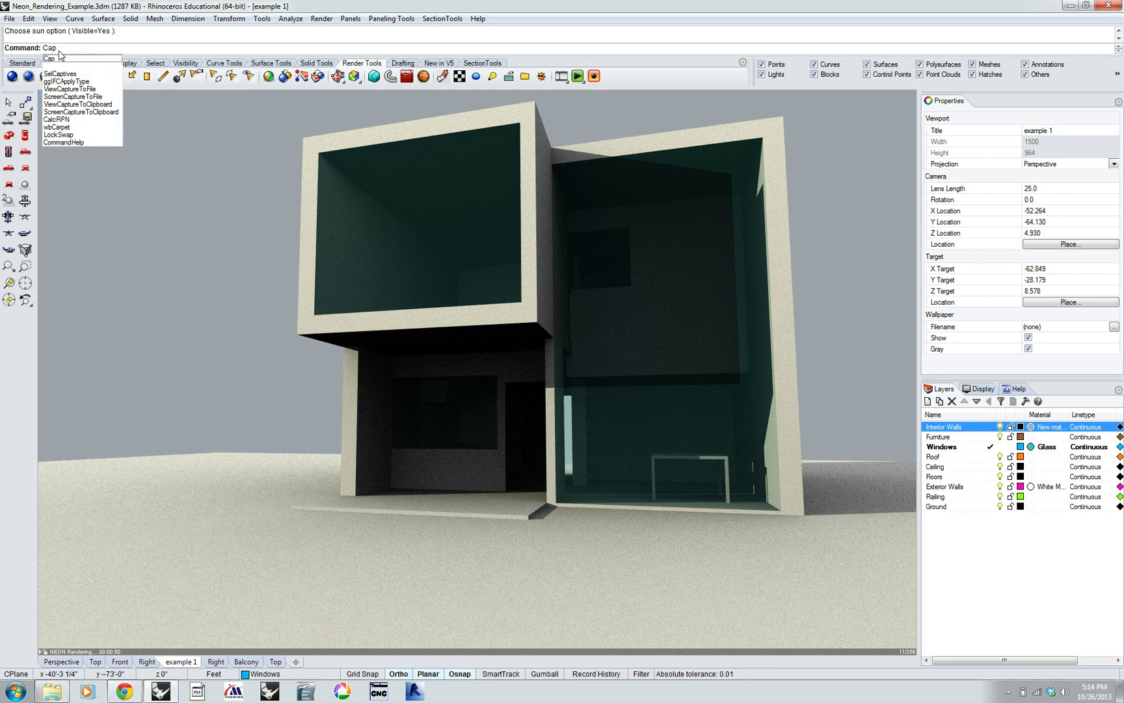
key("Escape")
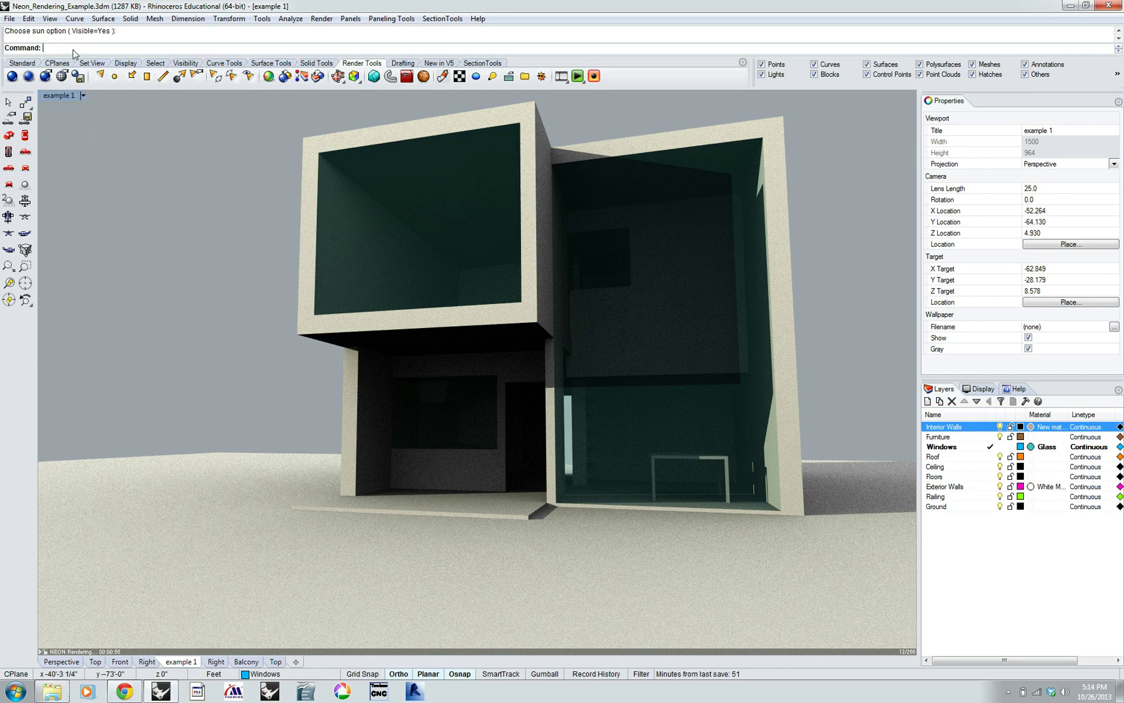
left_click(52, 644)
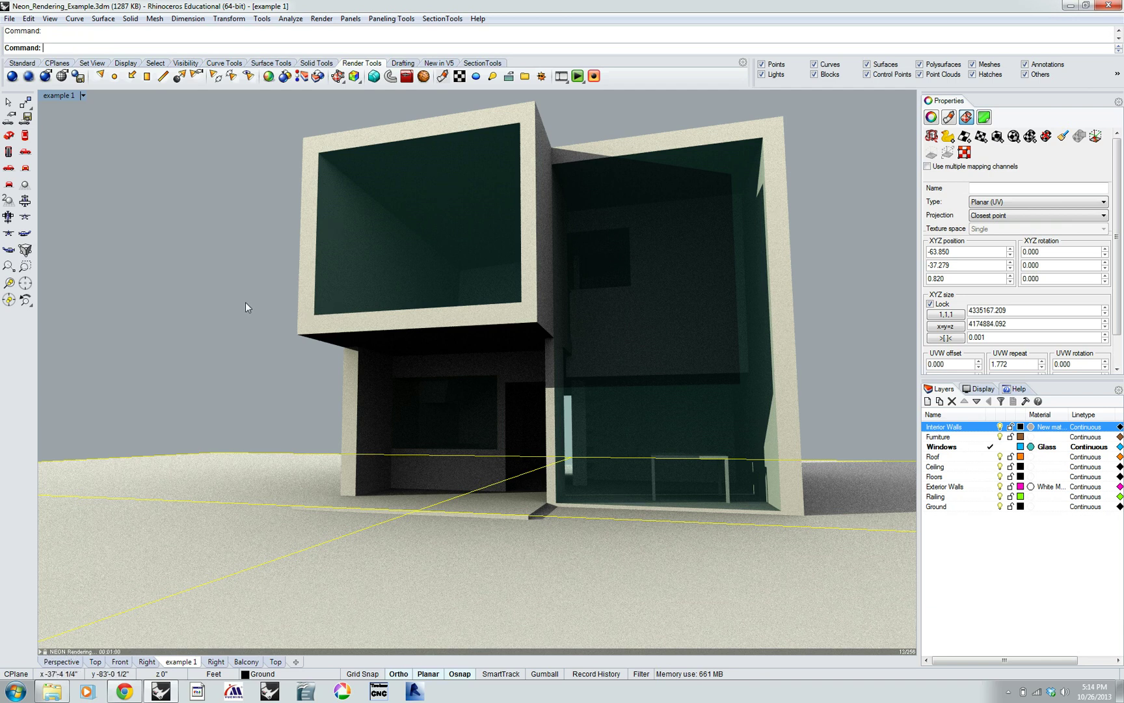
left_click(215, 348)
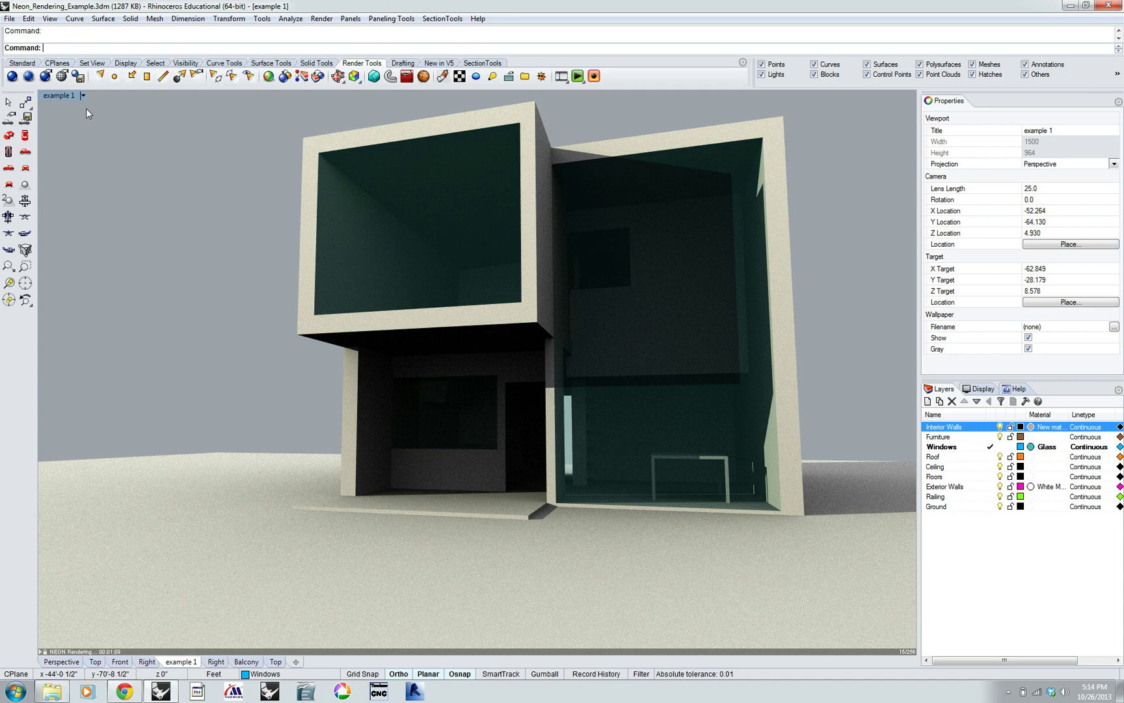
type("ViewCaptureToClipboard")
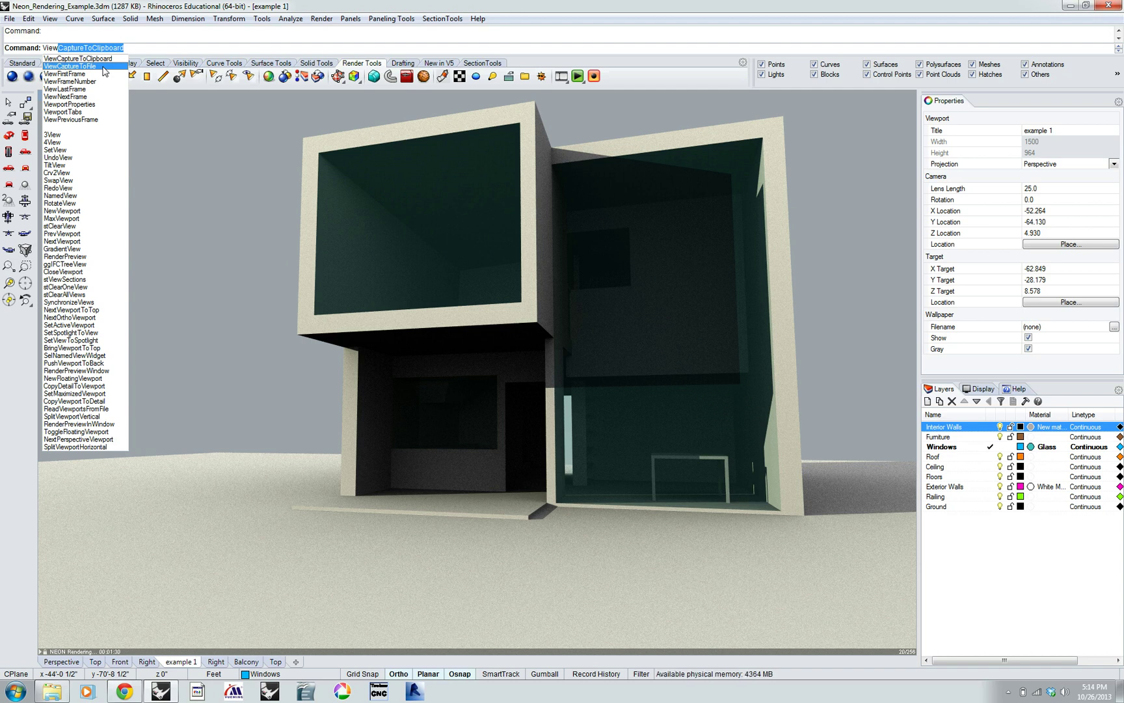
Start ViewCaptureToFile targeting the Desktop as a PNG with a transparent background
left_click(103, 67)
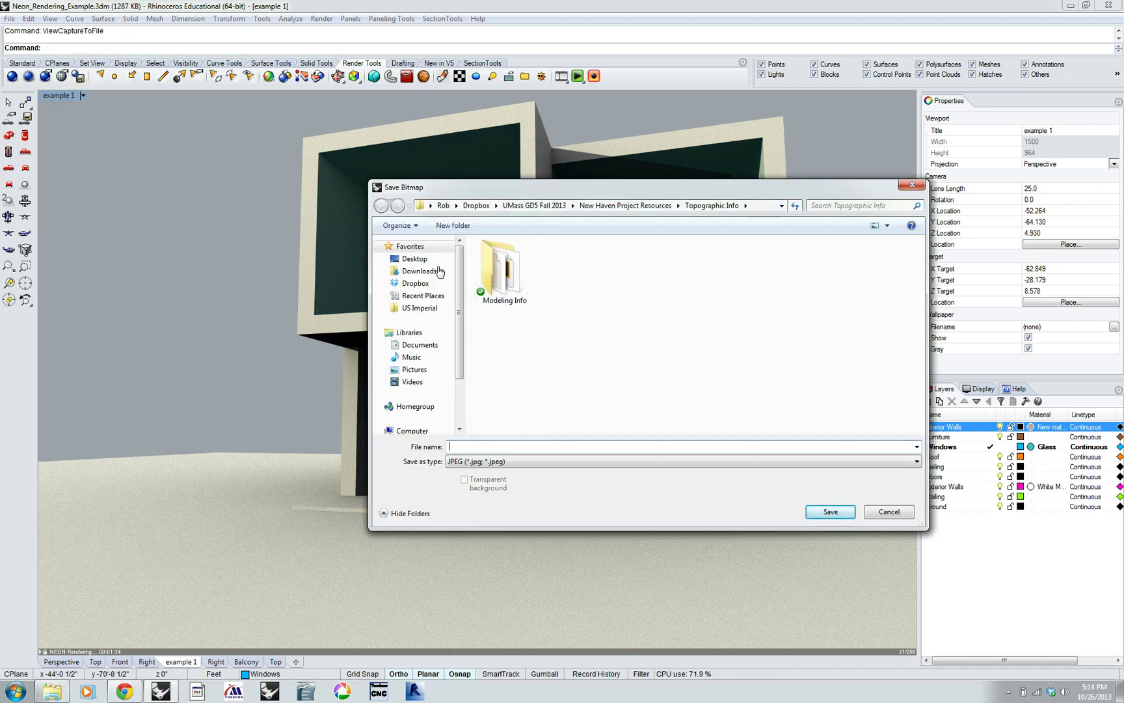
left_click(414, 259)
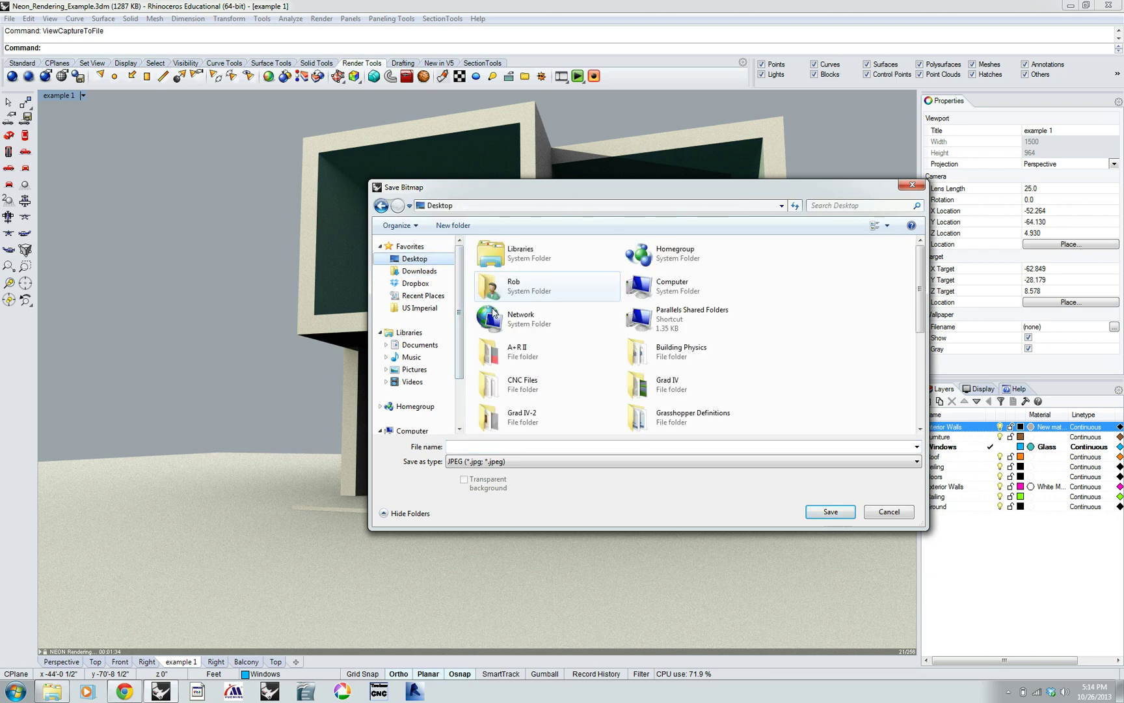
left_click(513, 461)
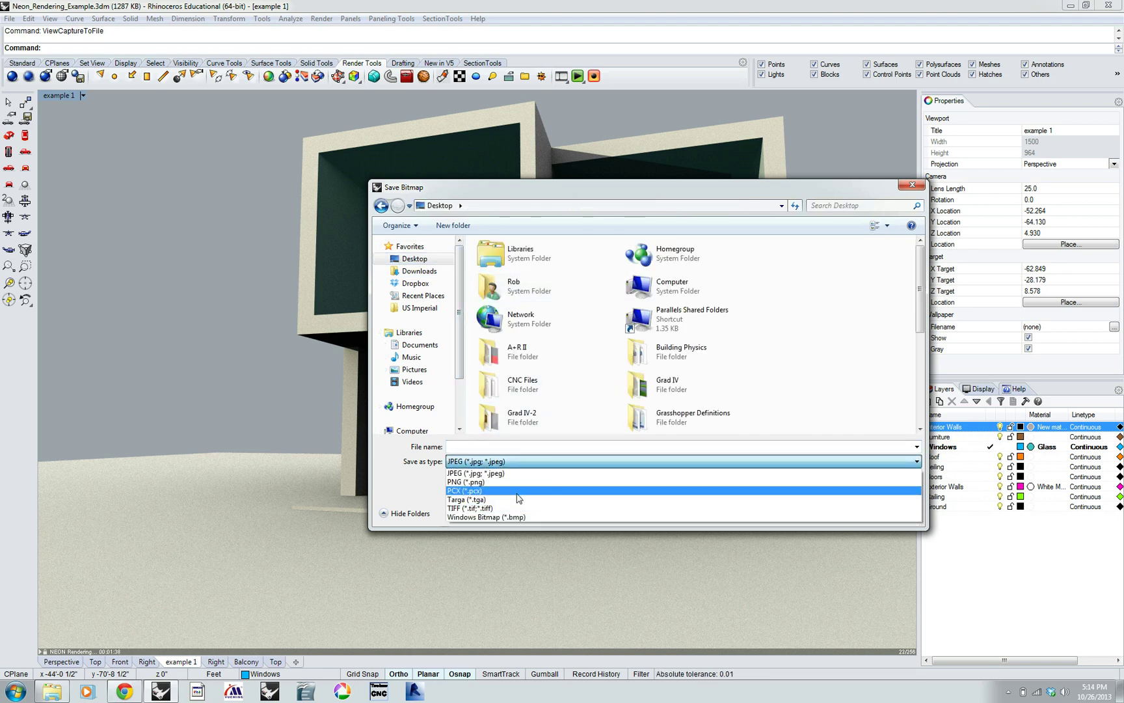
left_click(526, 482)
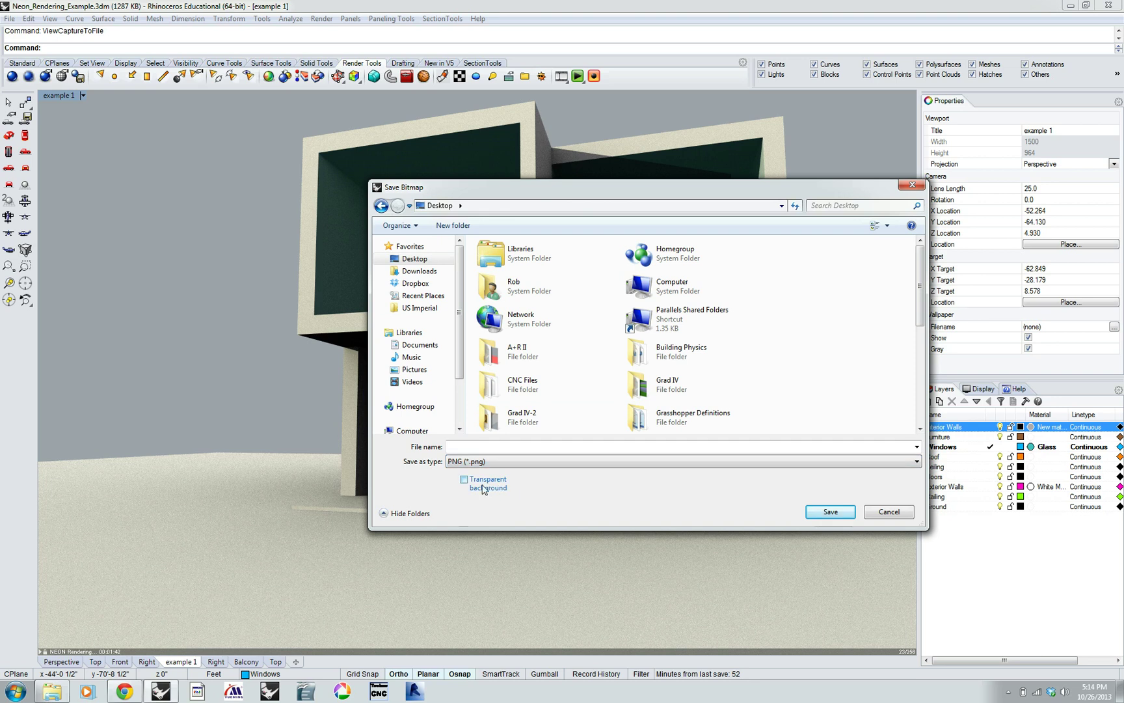
left_click(465, 481)
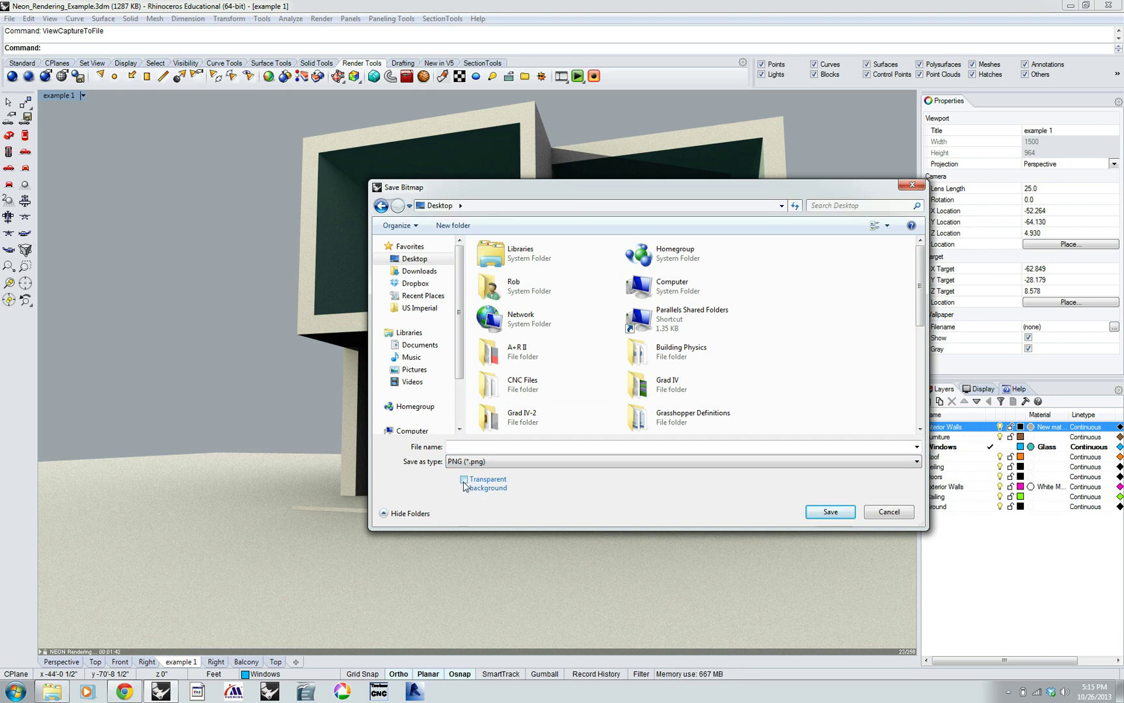
Name the capture 'sample neon render' and save it
left_click(624, 450)
type("sample mne")
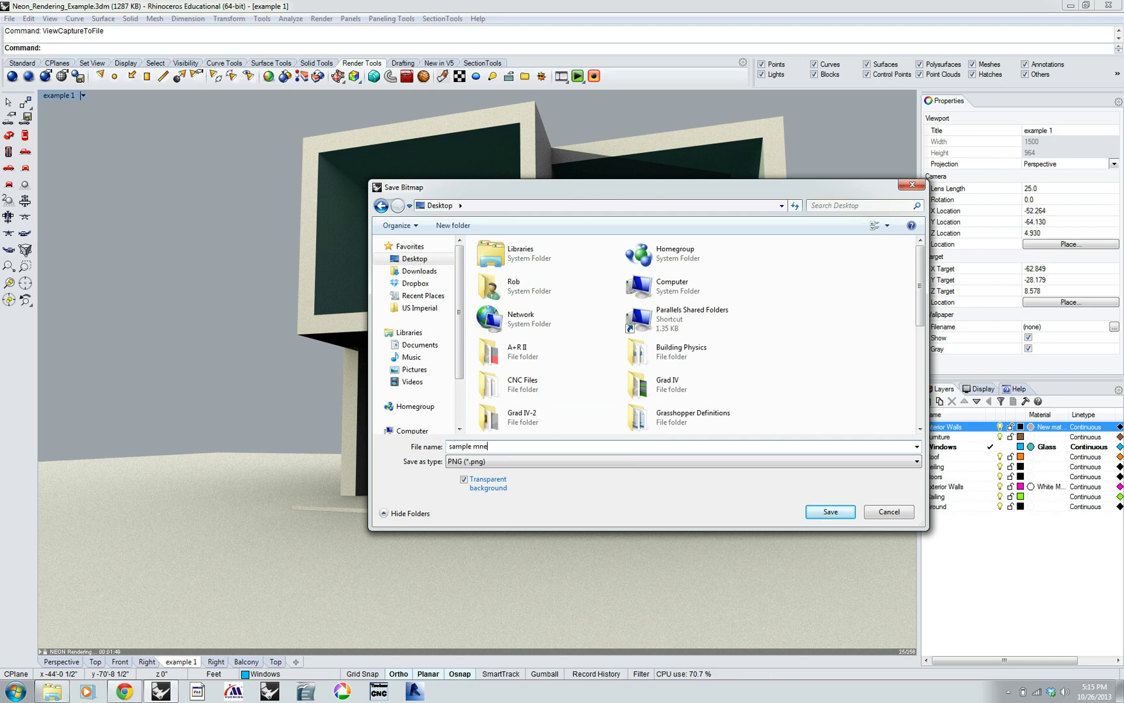
key("BackSpace")
type("neon render")
left_click(818, 514)
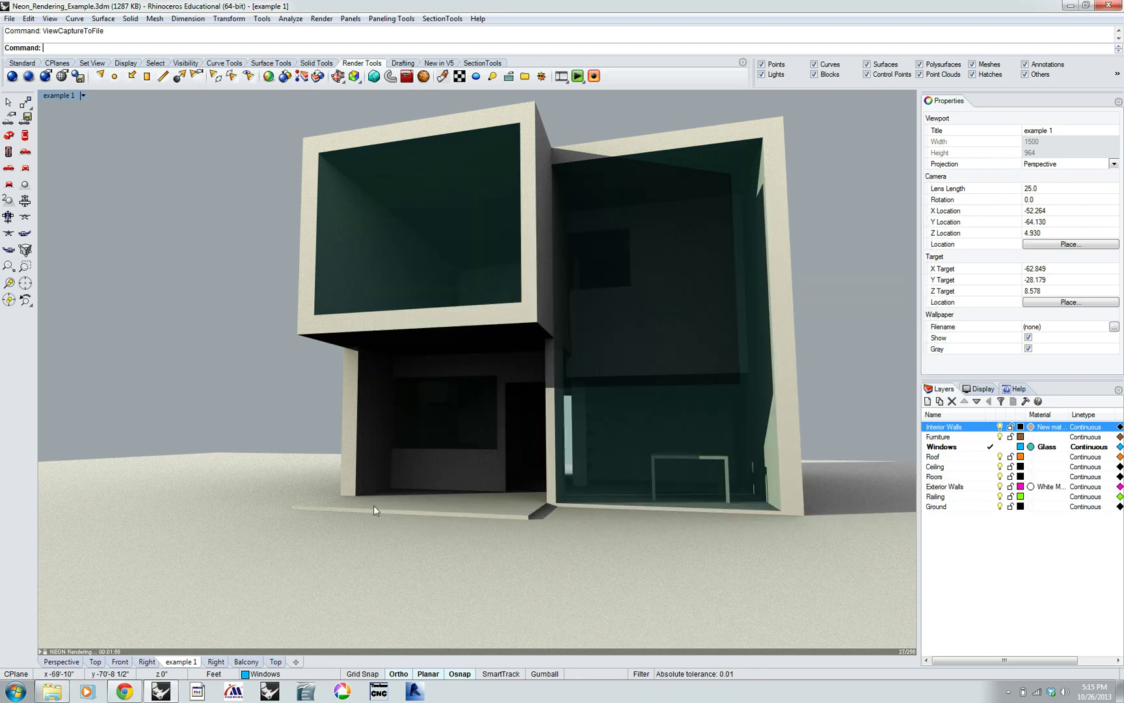
left_click(63, 693)
Preview sample neon render.png from the Desktop folder, then close the viewer and Explorer
left_click(214, 198)
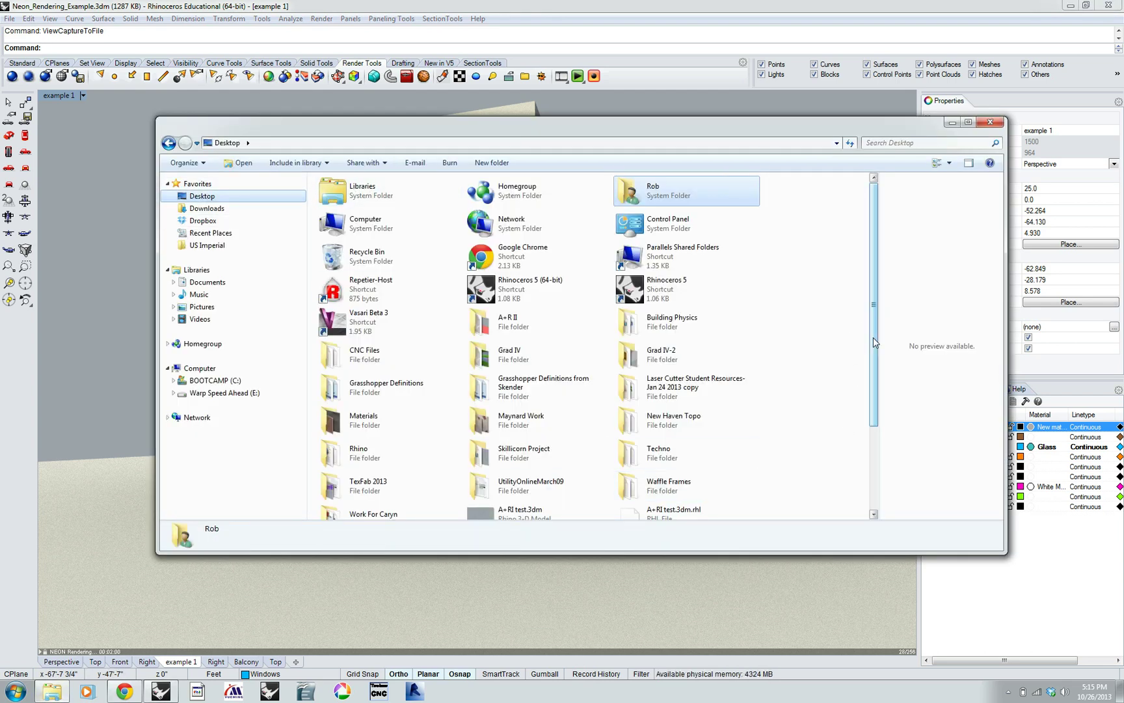
scroll(871, 364, "down", 4)
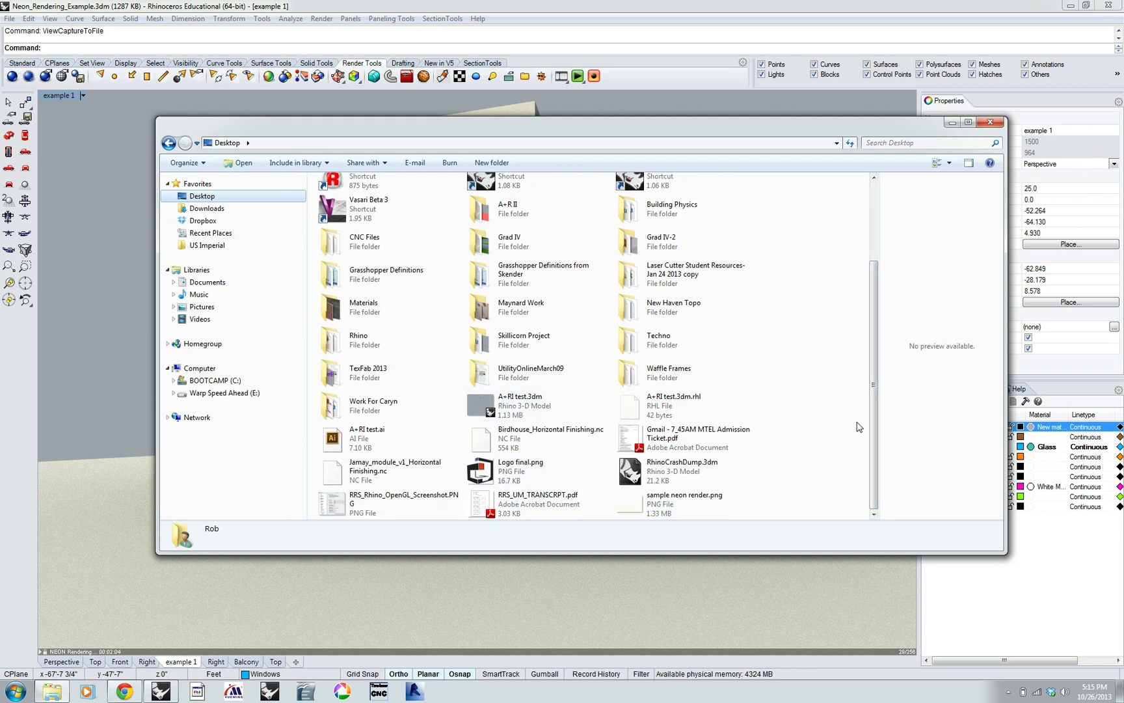
left_click(644, 510)
double_click(643, 510)
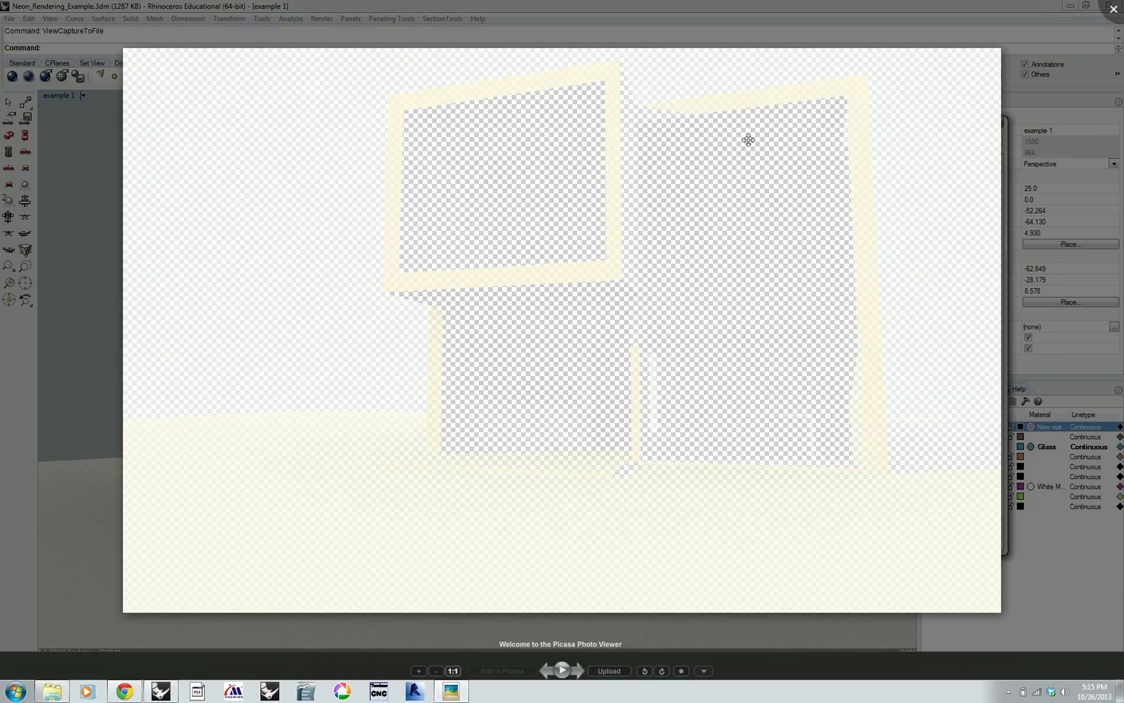
left_click(1112, 12)
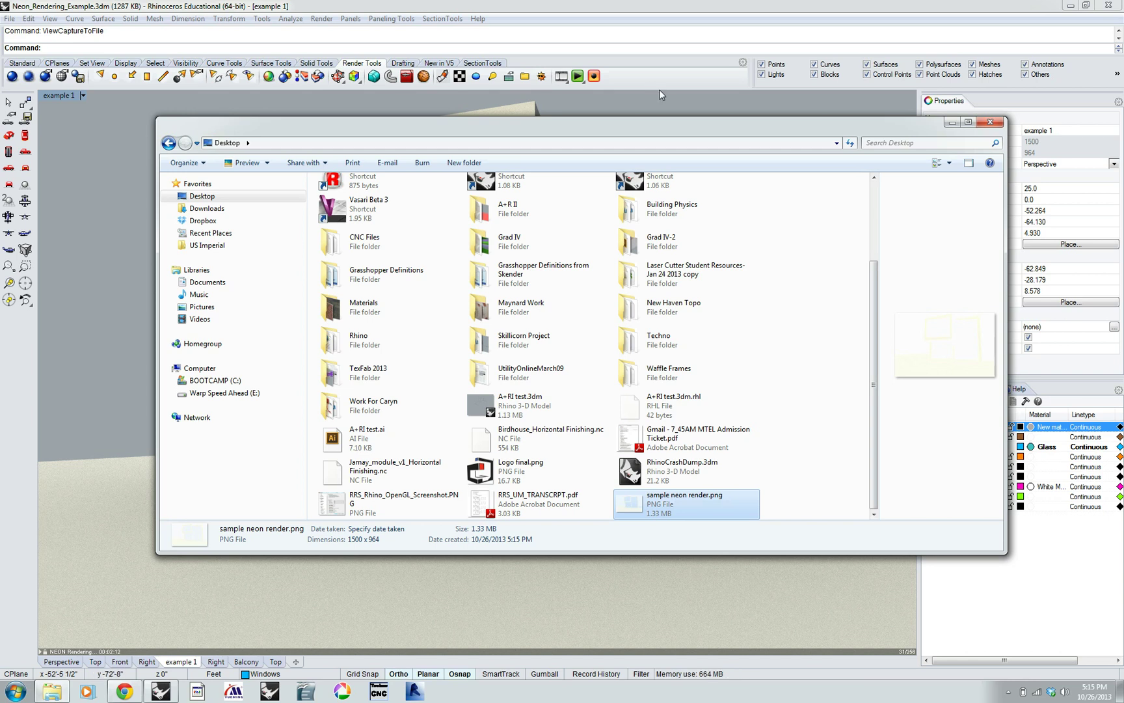
key("alt+F4")
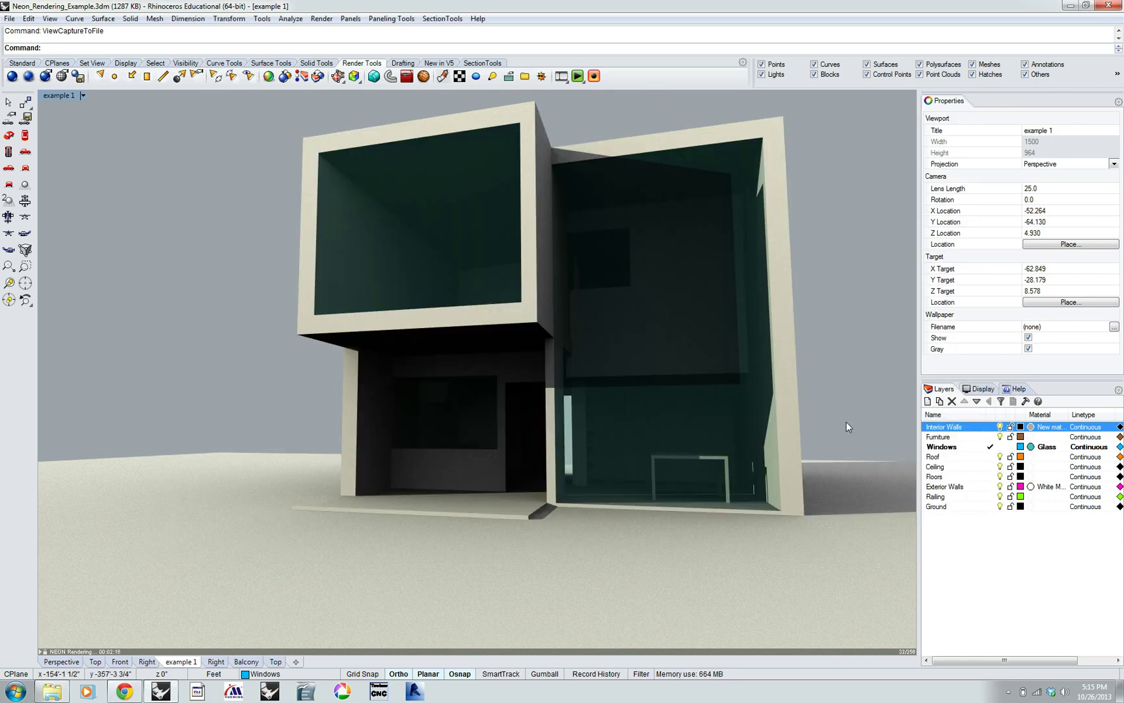
Recapture the view with Transparent background unticked, replacing sample neon render.png on the Desktop
type("ViewCaptureToFile")
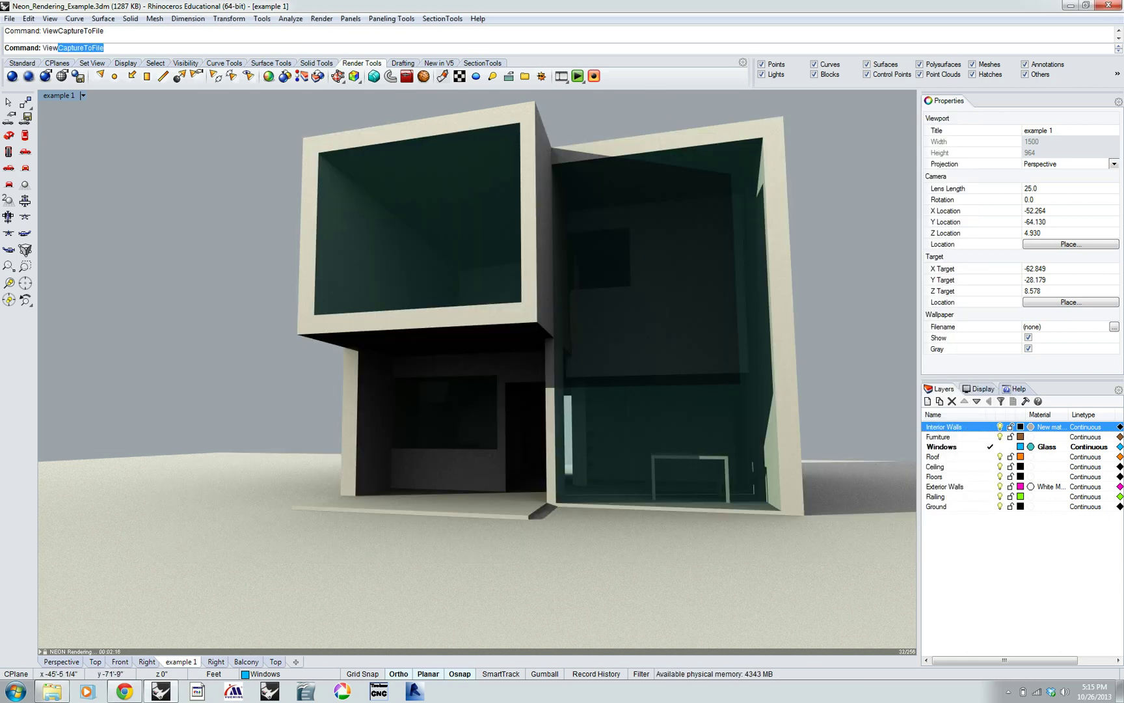
key("Return")
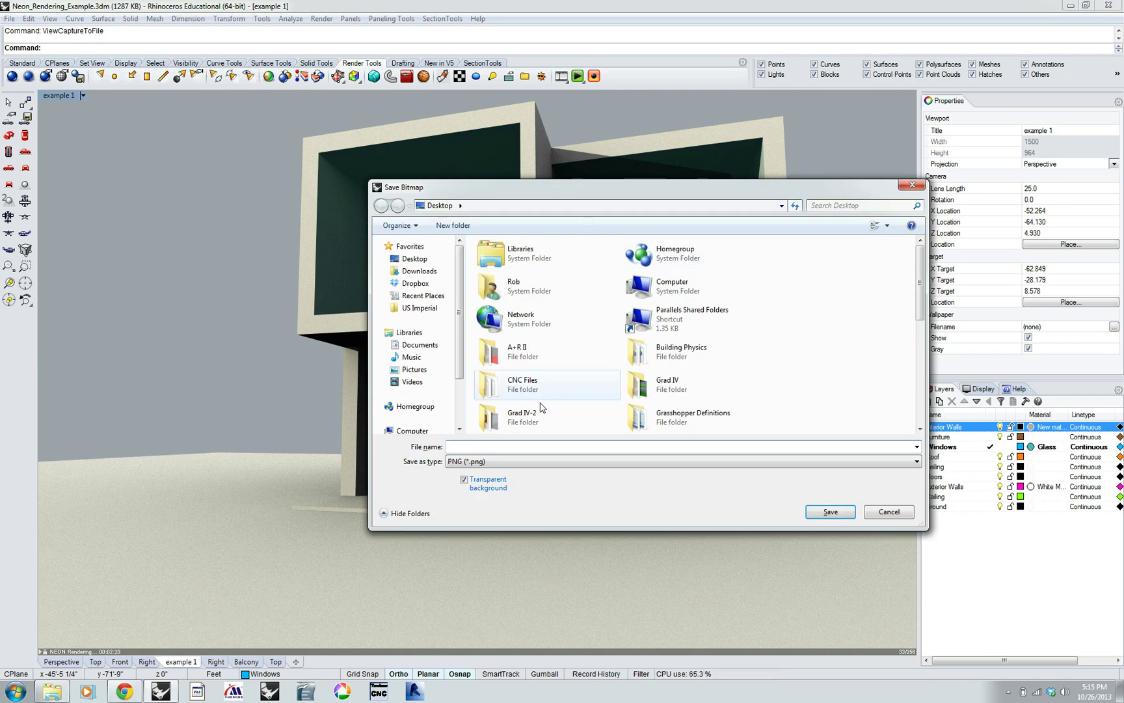
left_click(478, 480)
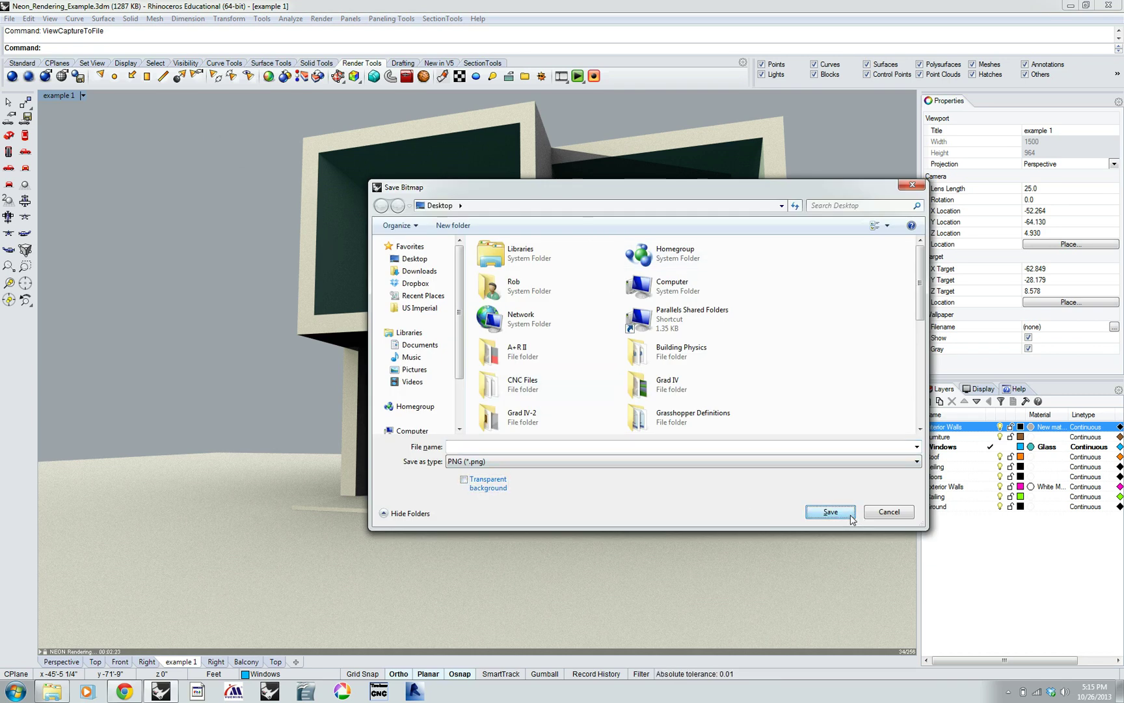
scroll(672, 423, "down", 5)
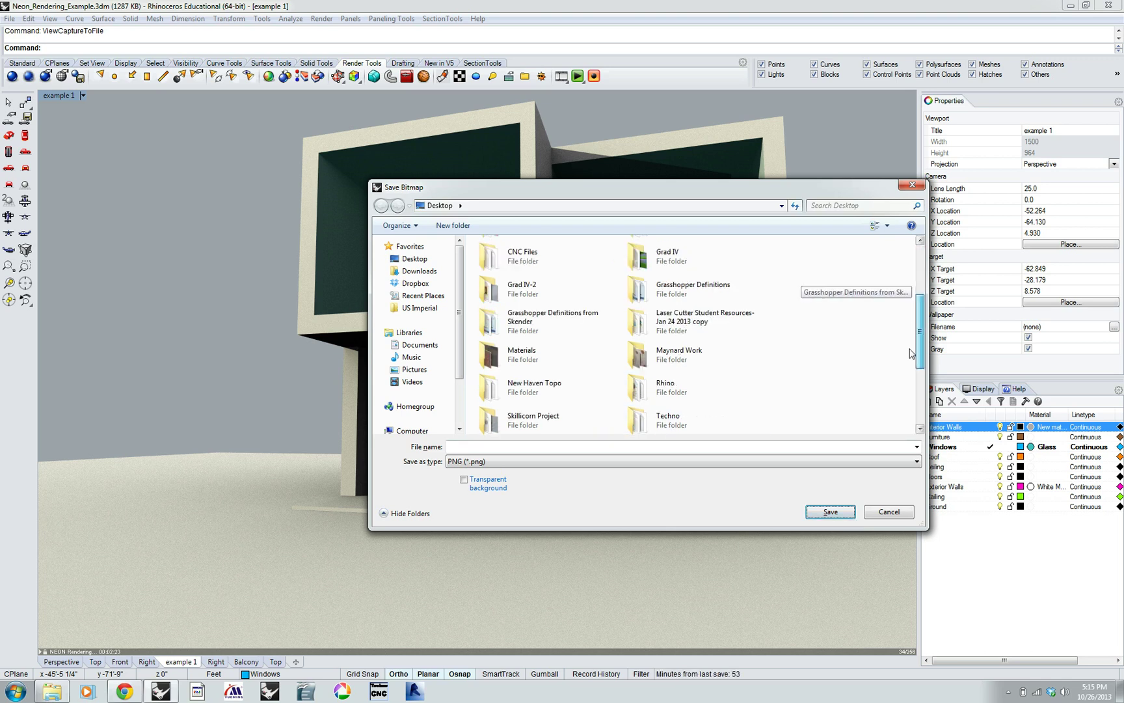
left_click(579, 420)
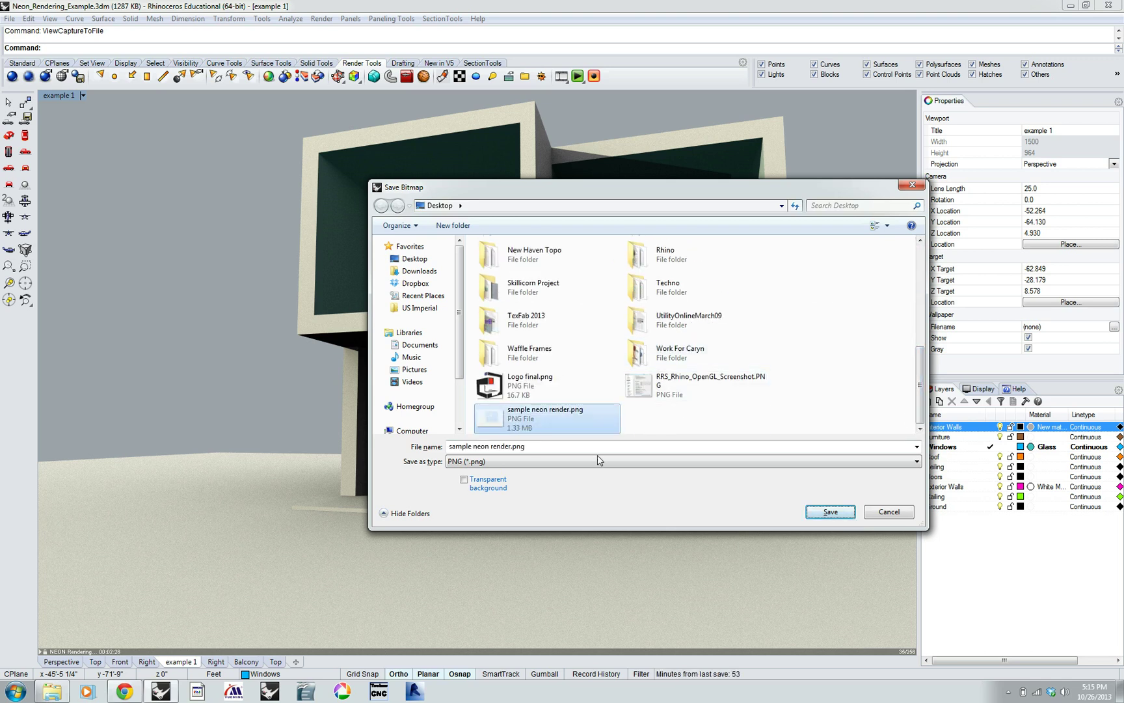
left_click(829, 512)
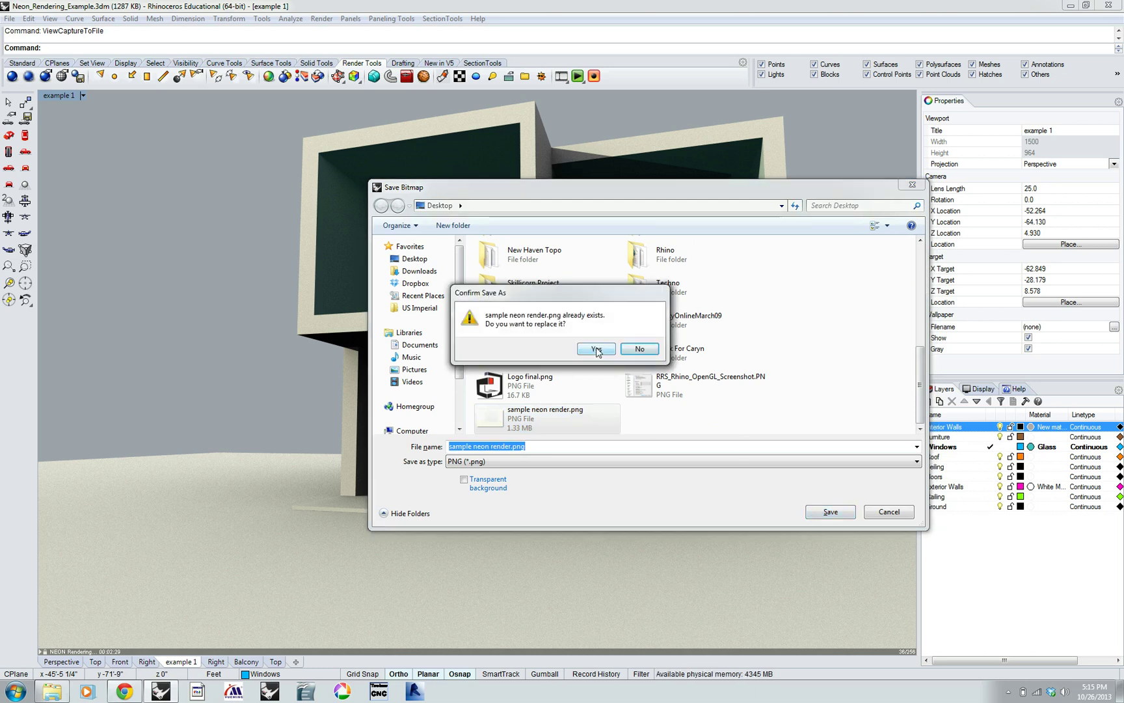
left_click(597, 350)
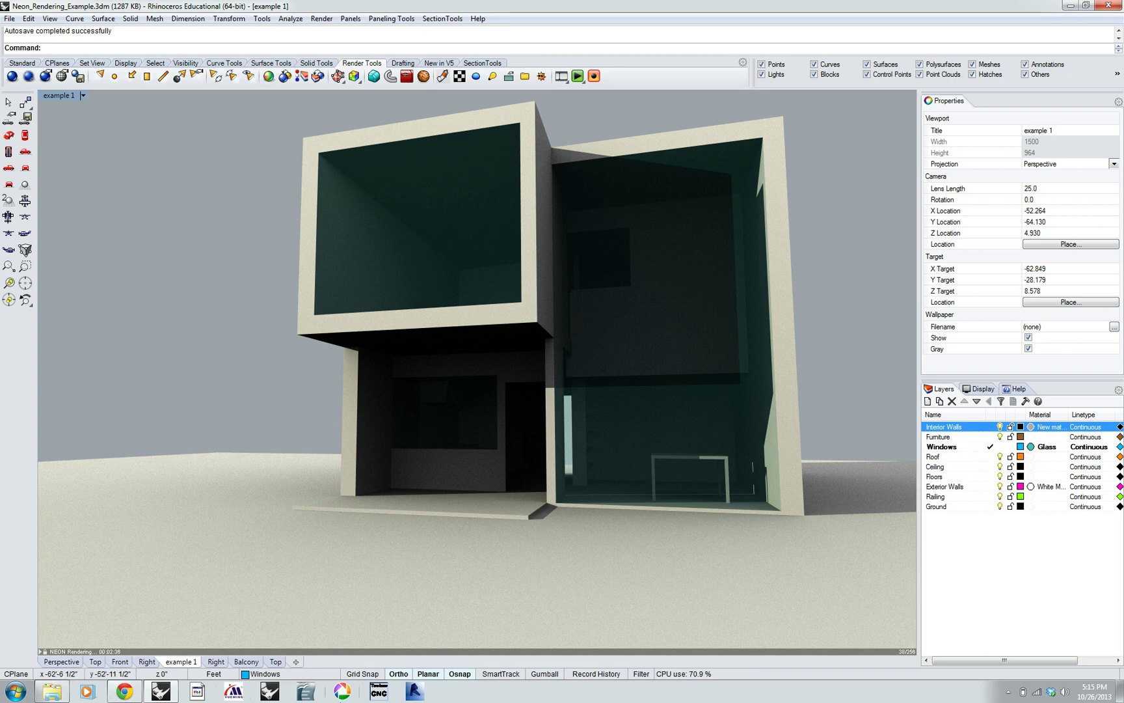
left_click(52, 691)
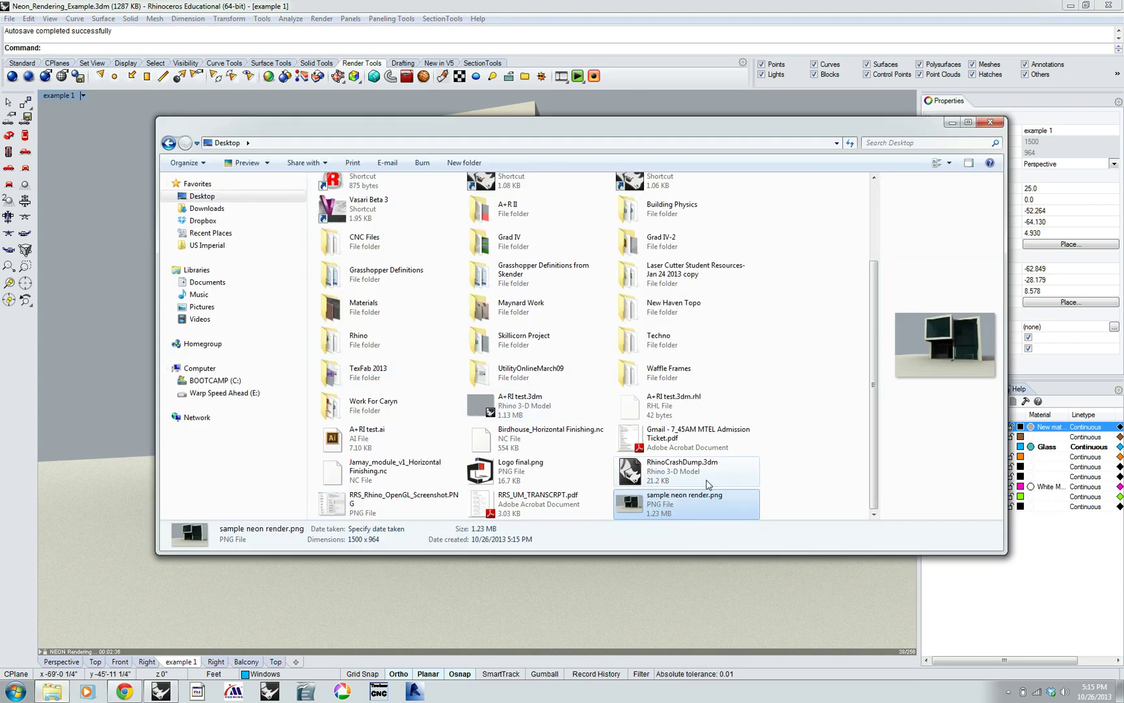
double_click(634, 505)
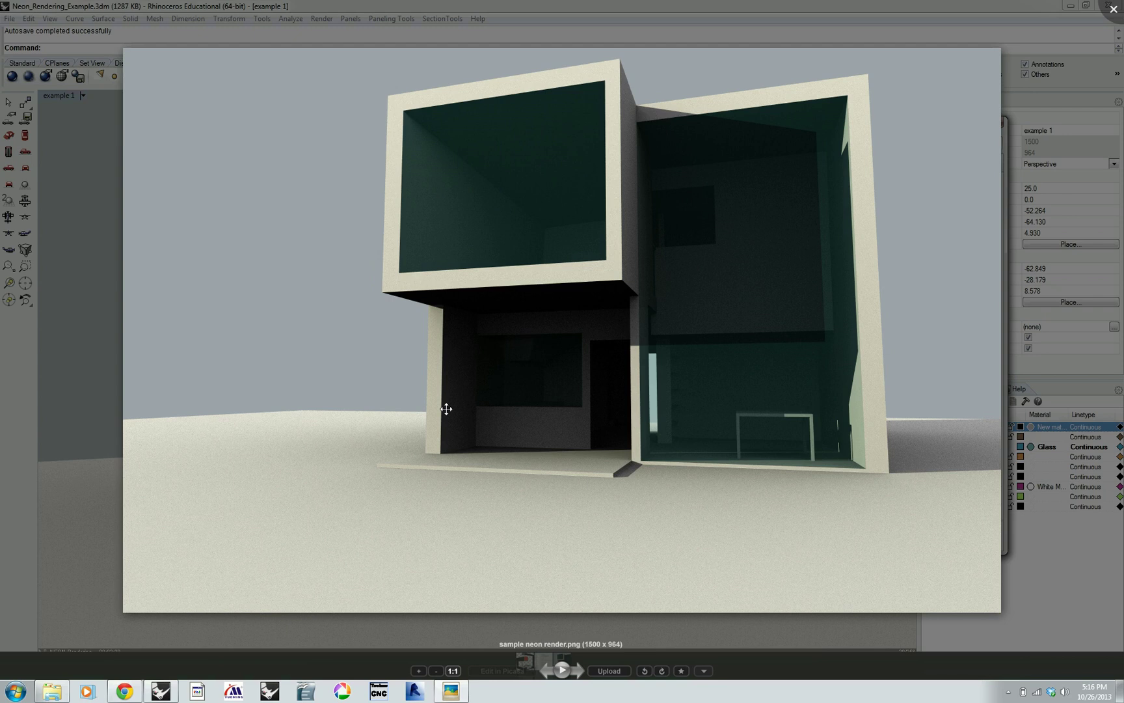
double_click(70, 311)
left_click(998, 39)
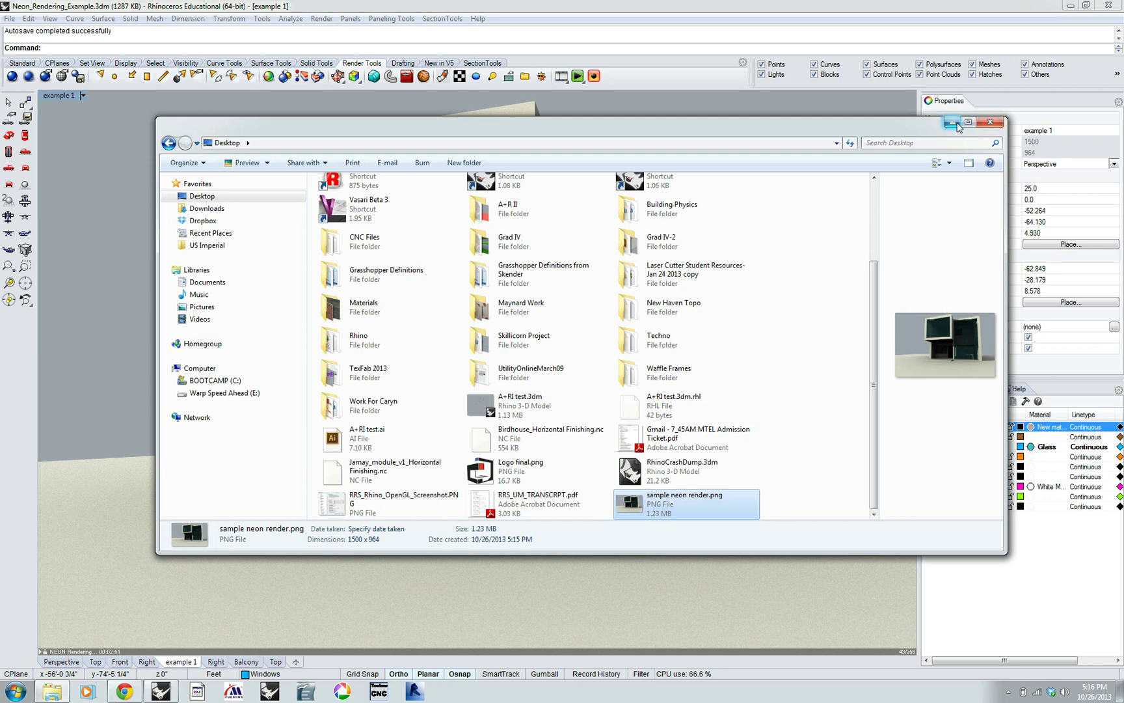
left_click(952, 123)
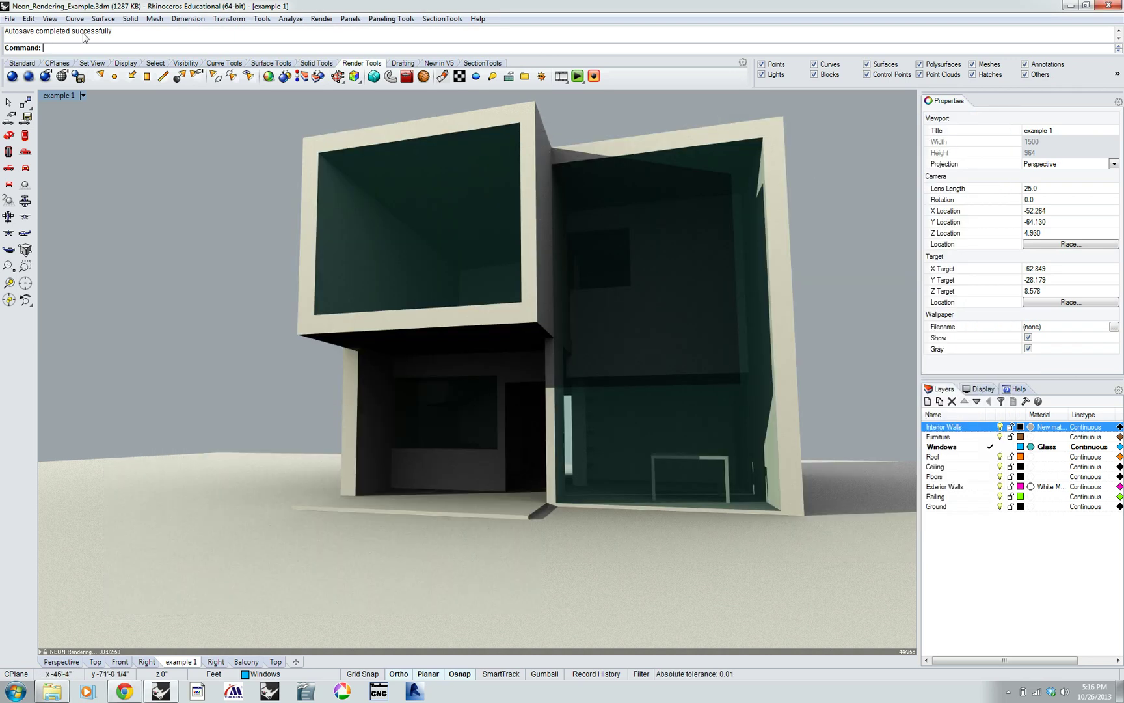
In Options, set the Raytraced with Neon display mode background to Transparent
type("Options")
key("Return")
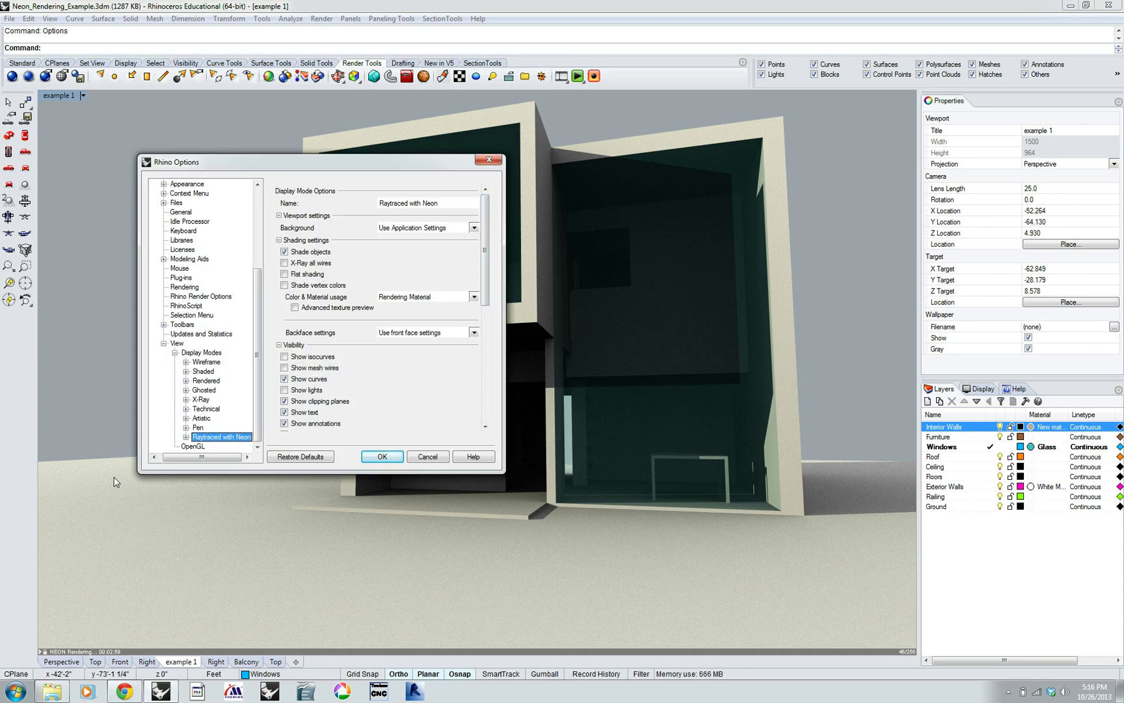
left_click(473, 228)
left_click(436, 284)
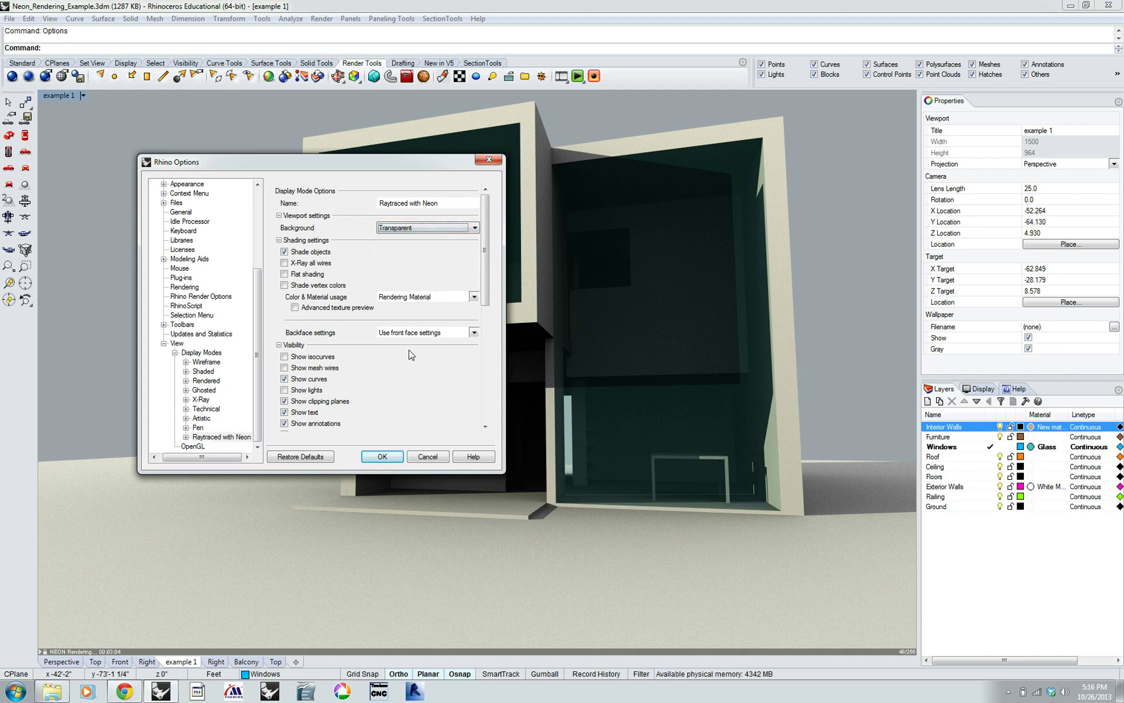
left_click(388, 457)
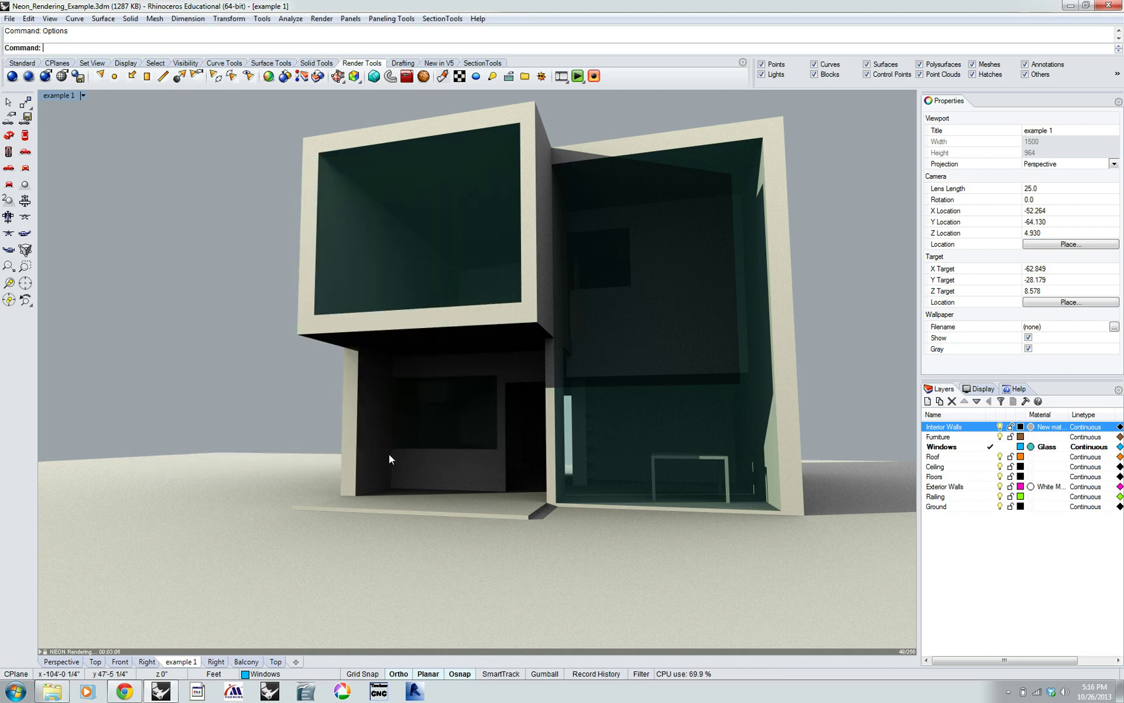
Capture the view again and save it to the Desktop as sample neon render2.png
type("Vie")
key("Return")
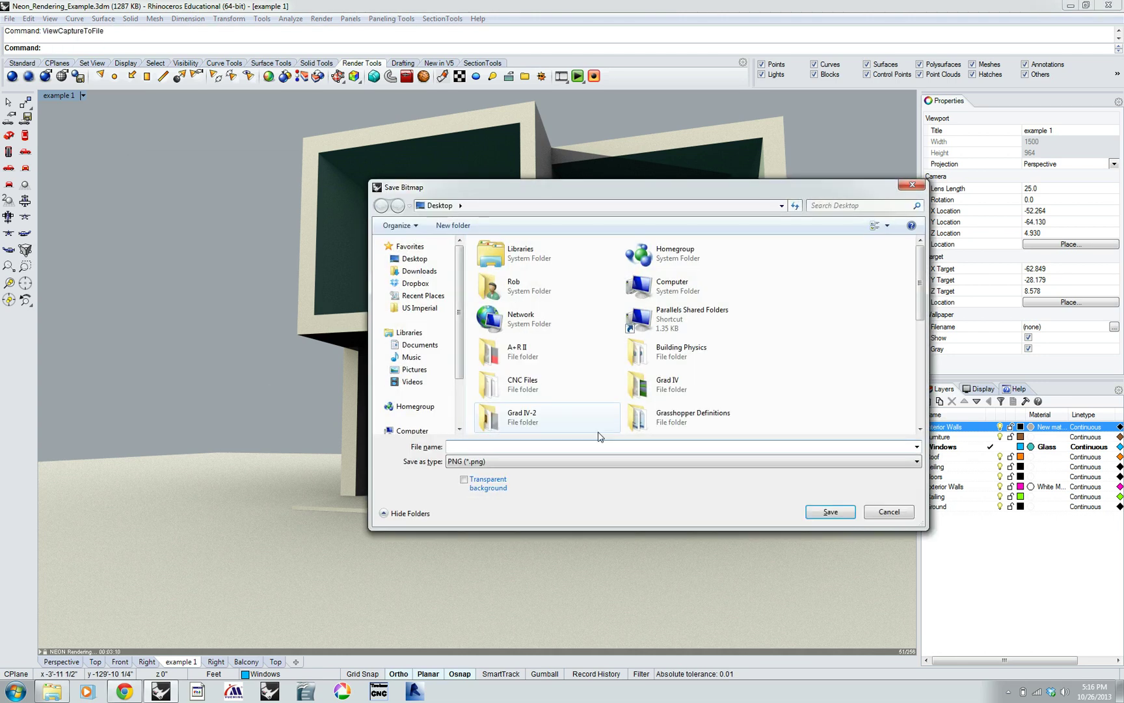
scroll(918, 304, "down", 5)
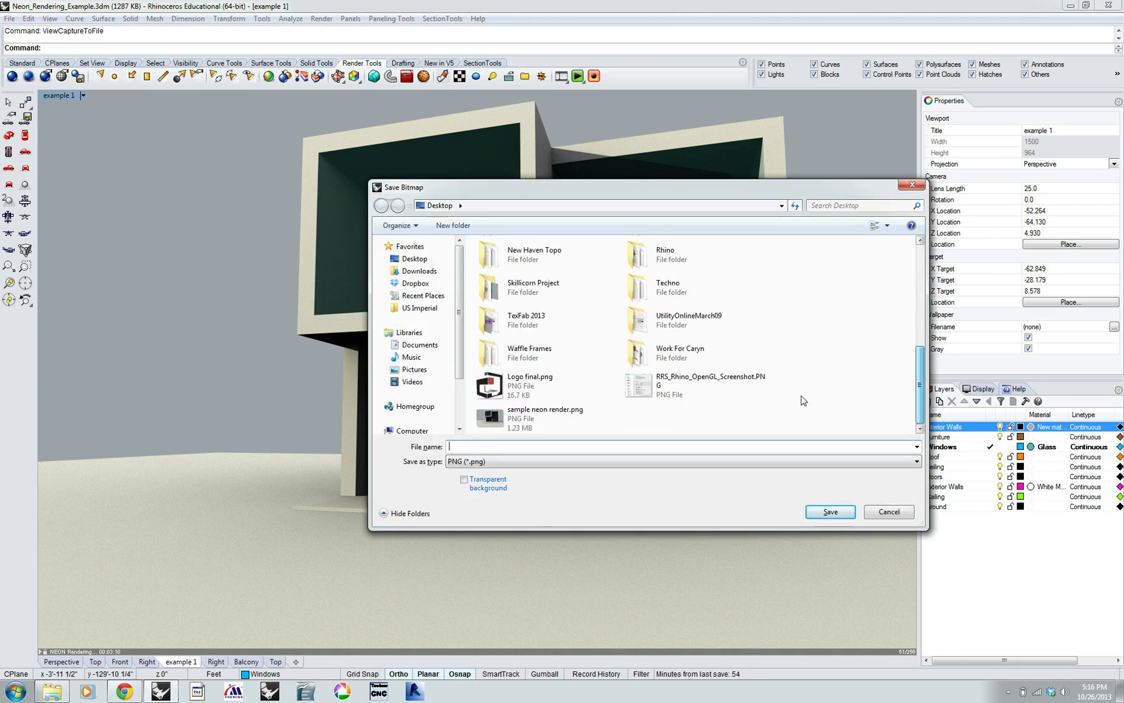
left_click(500, 419)
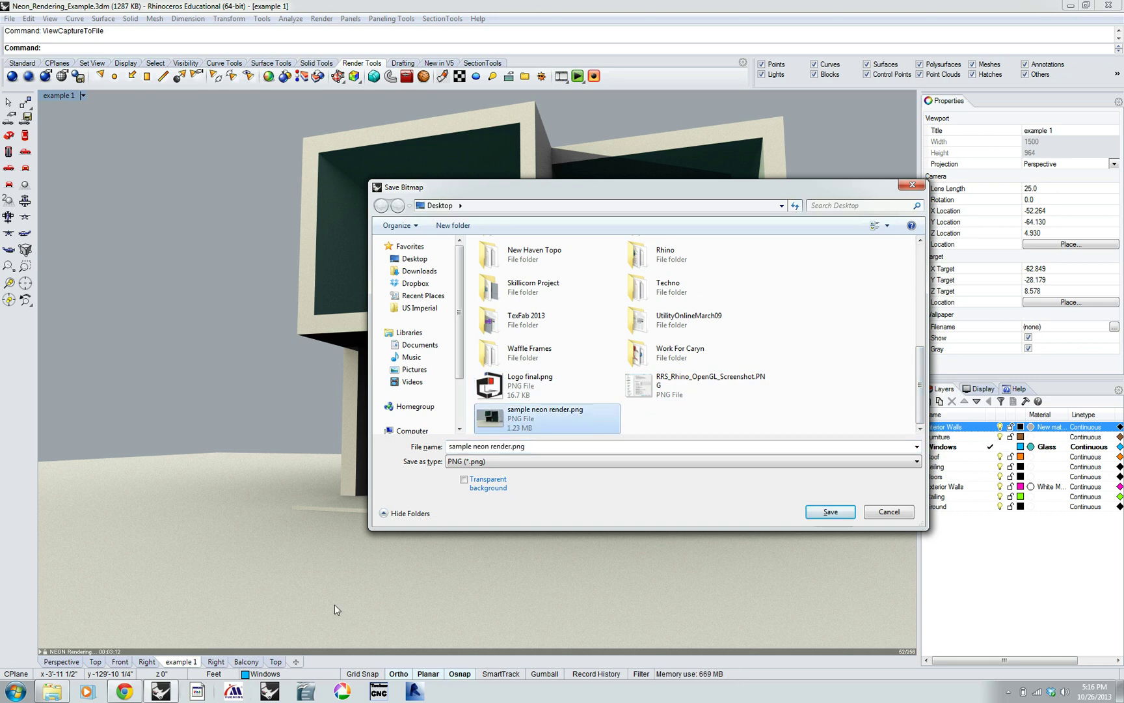
left_click(510, 446)
left_click(513, 446)
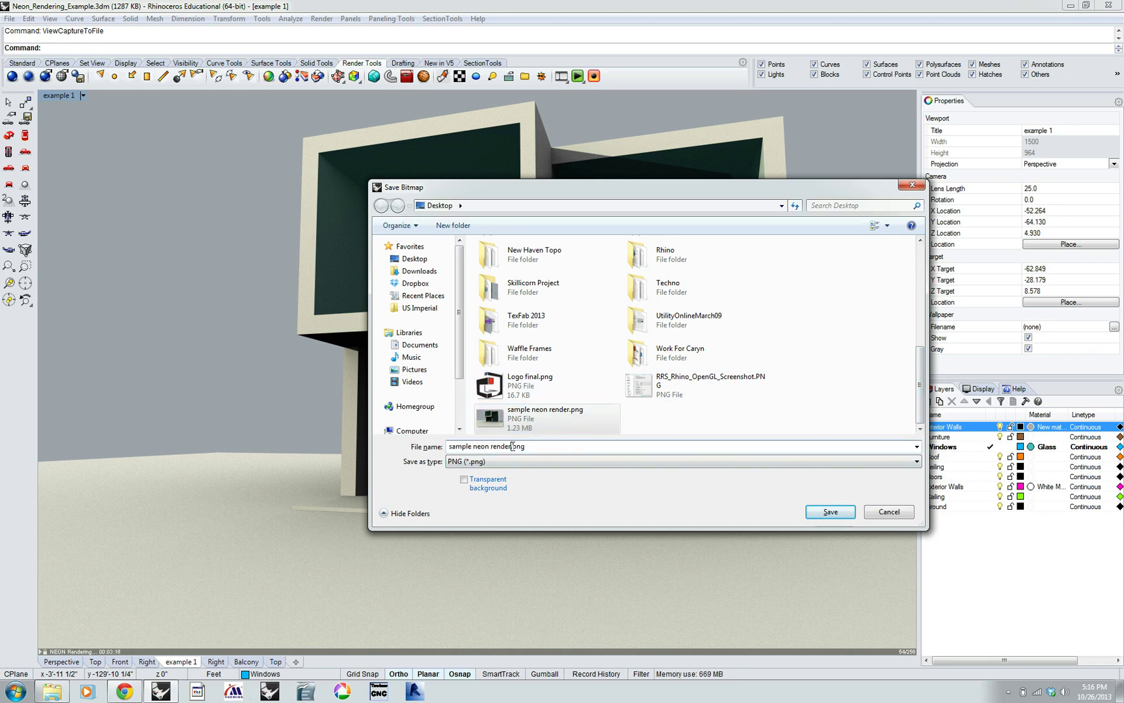
type("2")
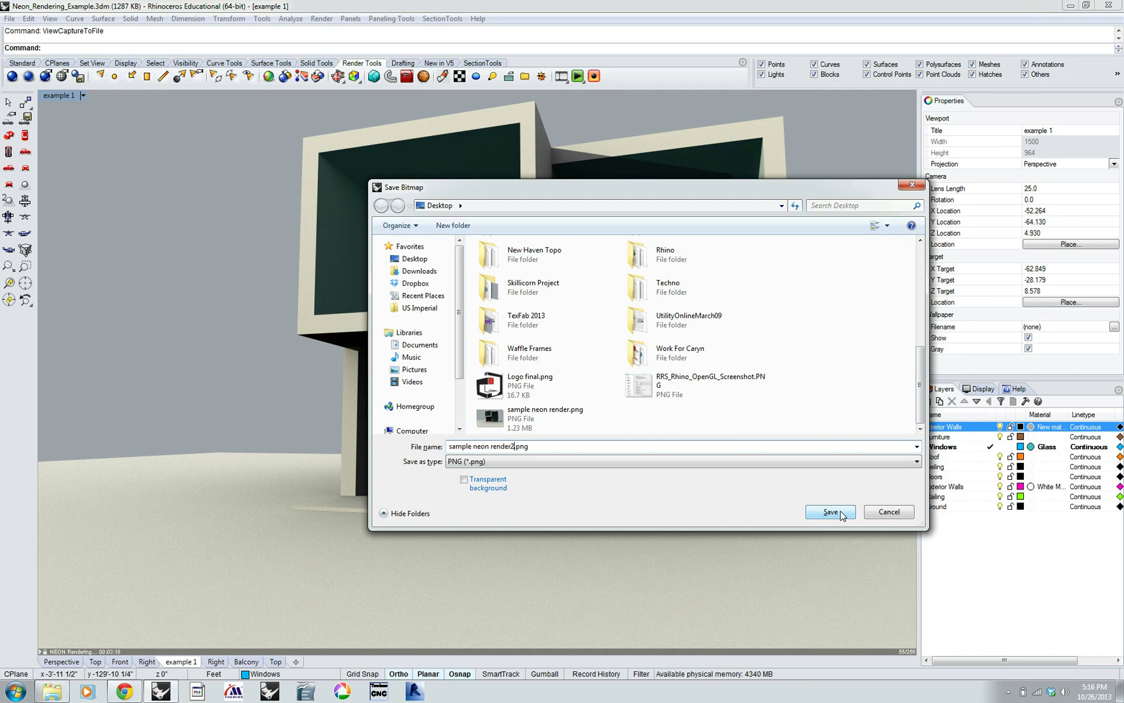
left_click(814, 511)
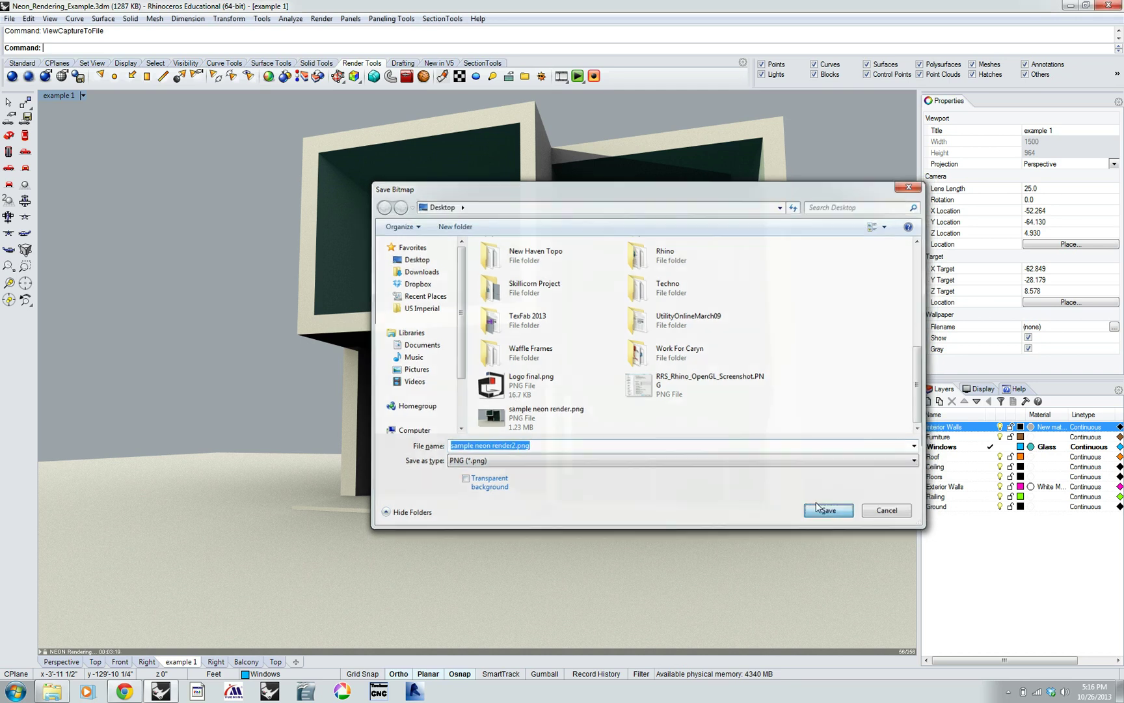
left_click(52, 691)
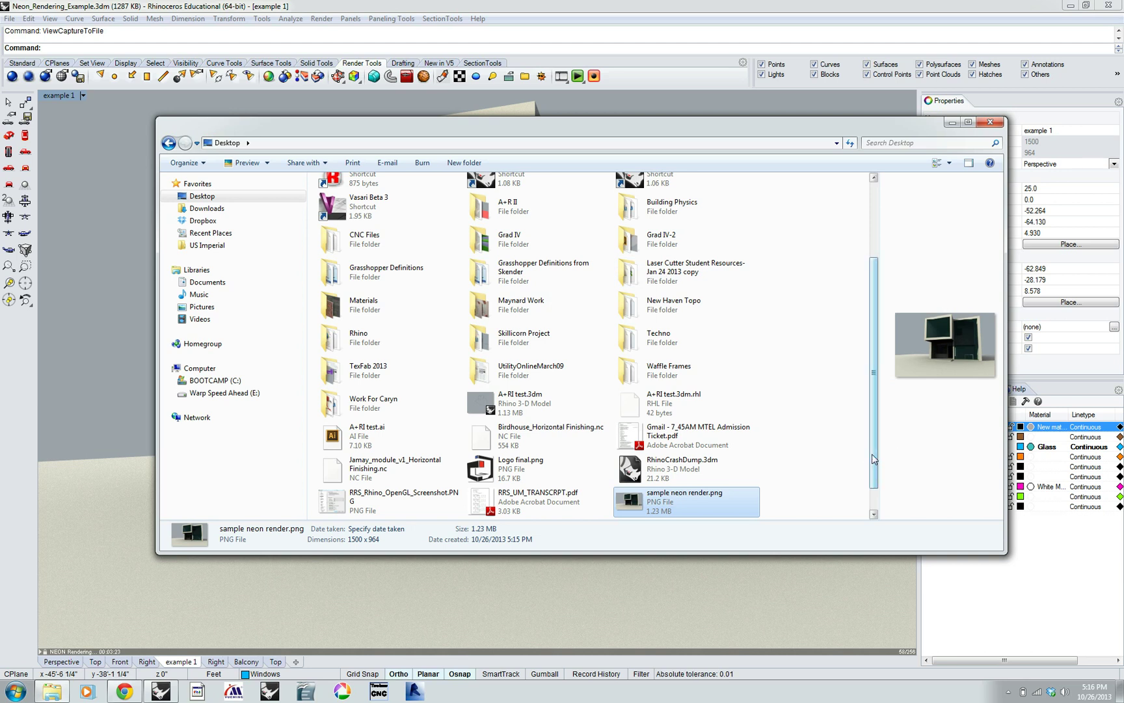
Open sample neon render2.png to check its transparency, then open sample neon render.png to compare
scroll(873, 459, "down", 1)
left_click(339, 513)
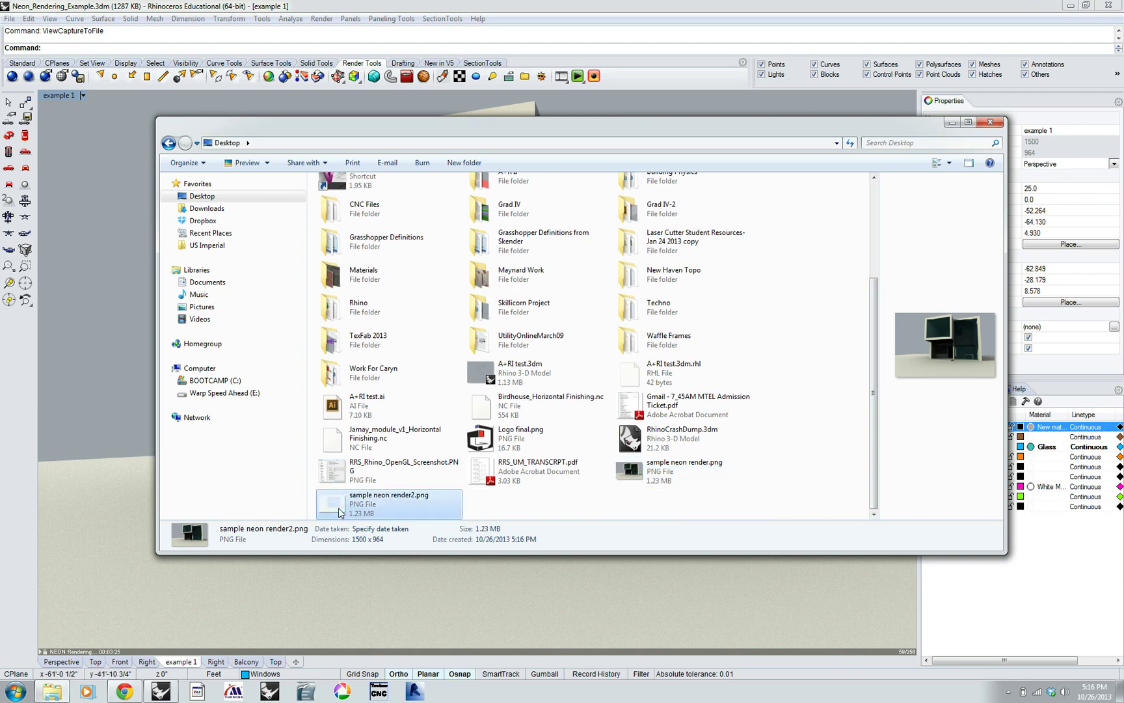
double_click(339, 512)
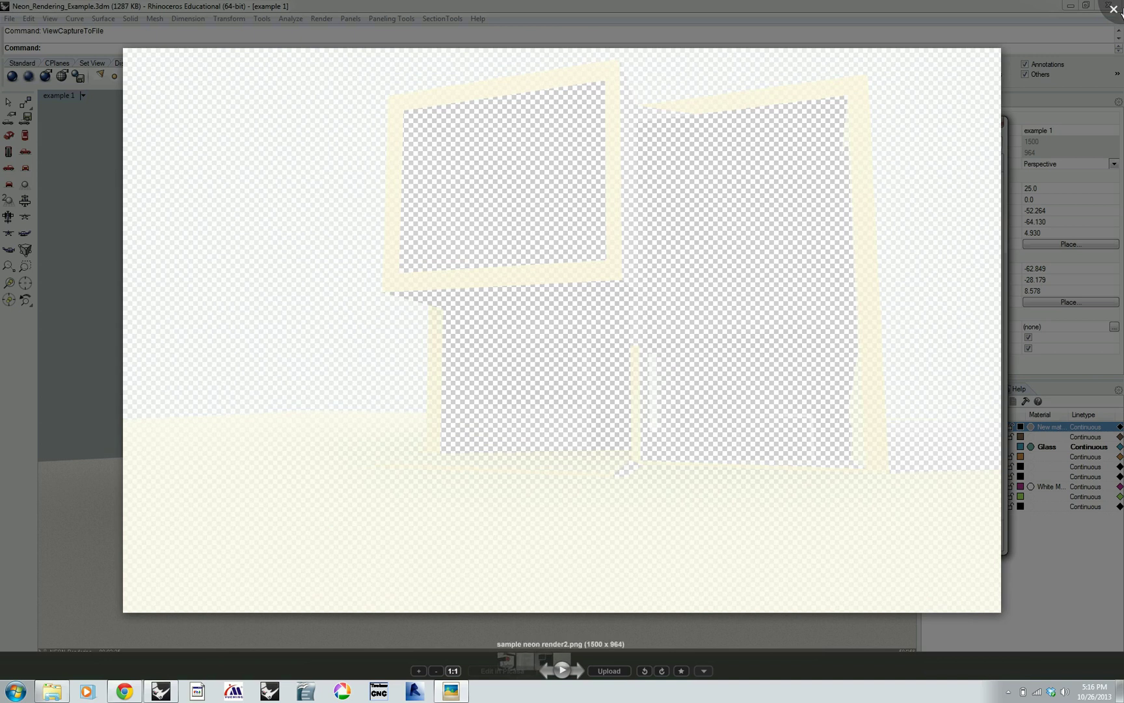
left_click(1113, 9)
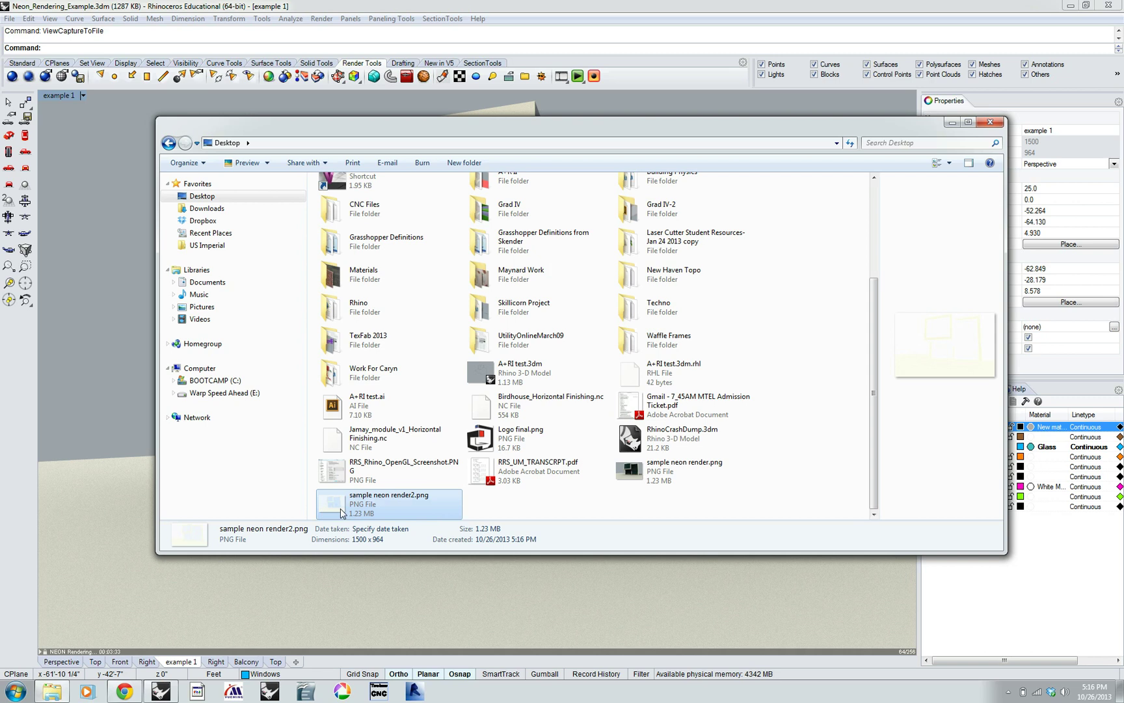
left_click(630, 481)
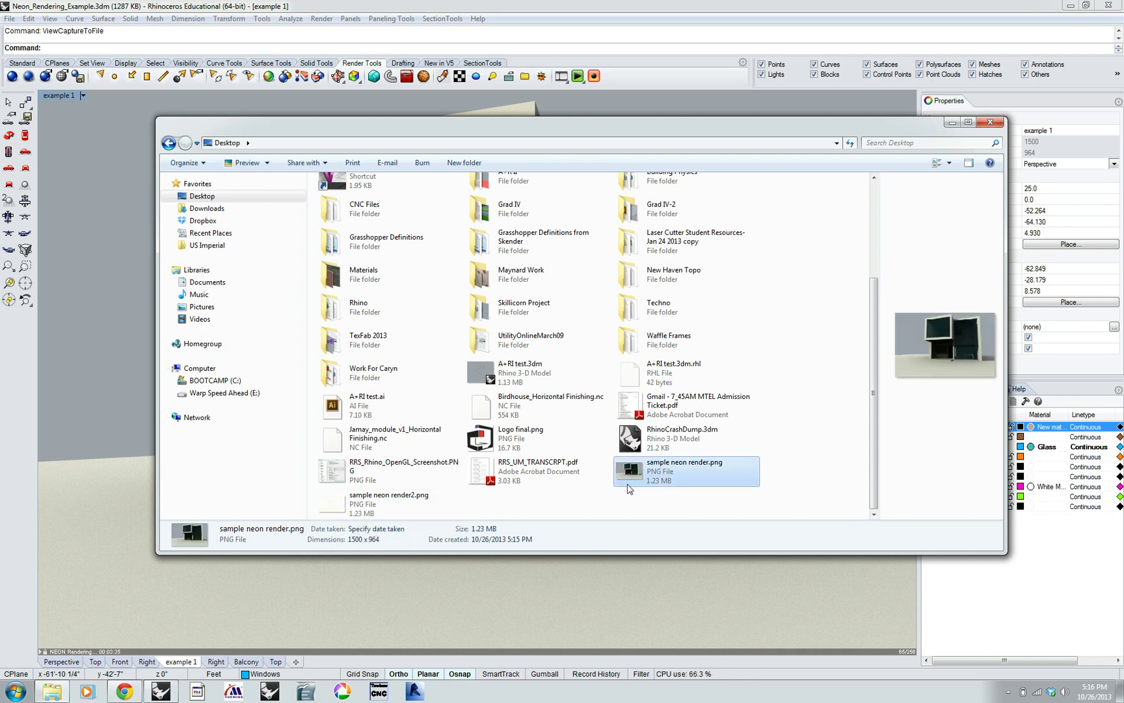
double_click(629, 488)
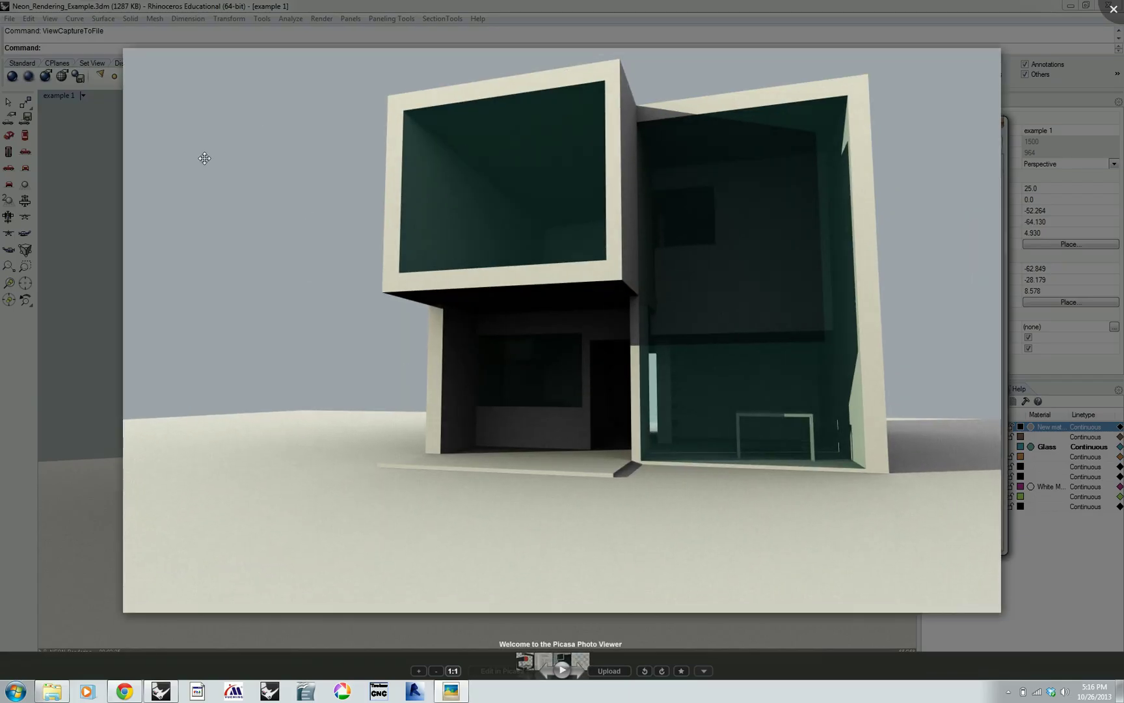